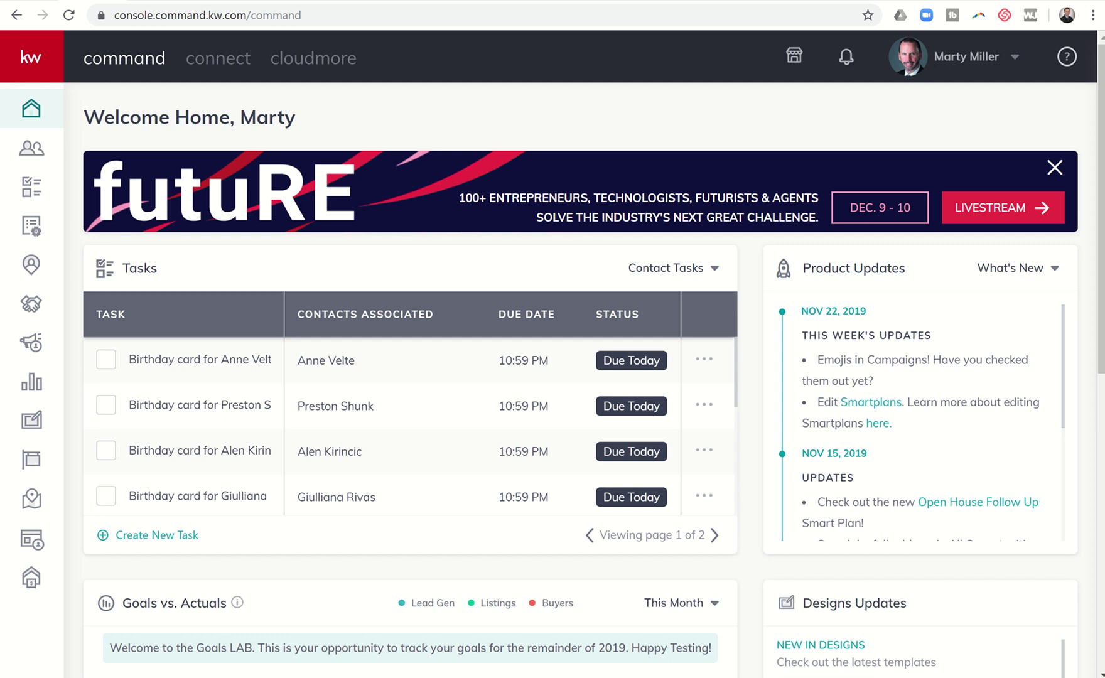
# Open the Contacts page listing all 2789 contacts from the left sidebar
pyautogui.click(34, 153)
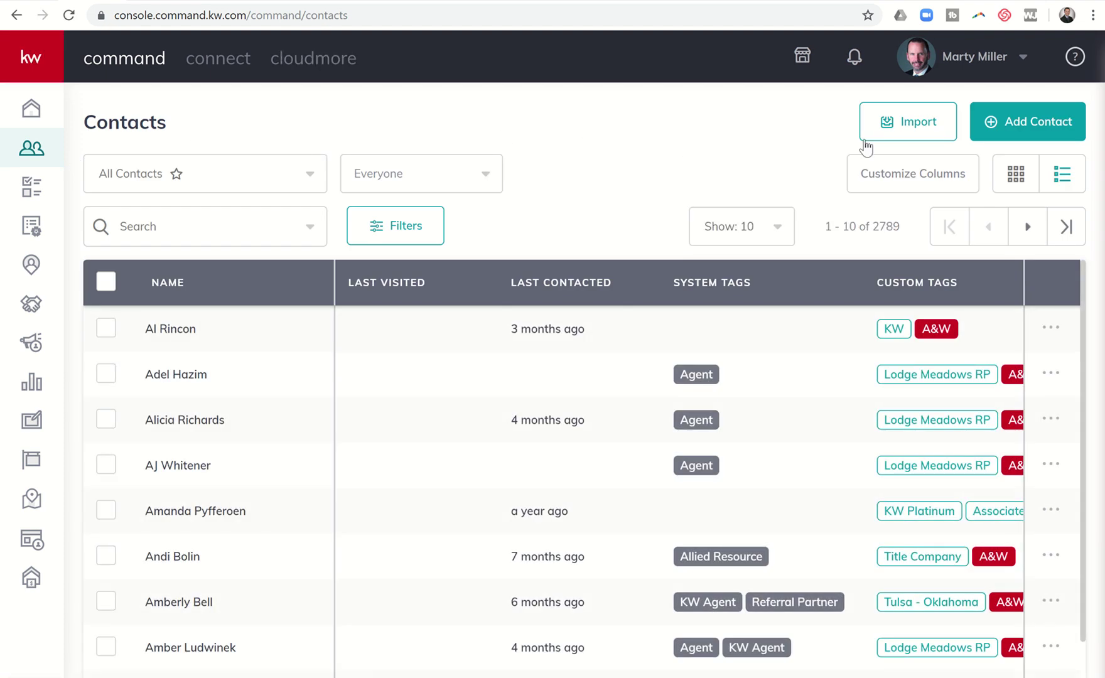
# Search contacts for 'aaa', open the AAA Seller record and scroll through its details
pyautogui.click(220, 228)
pyautogui.write('aaa')
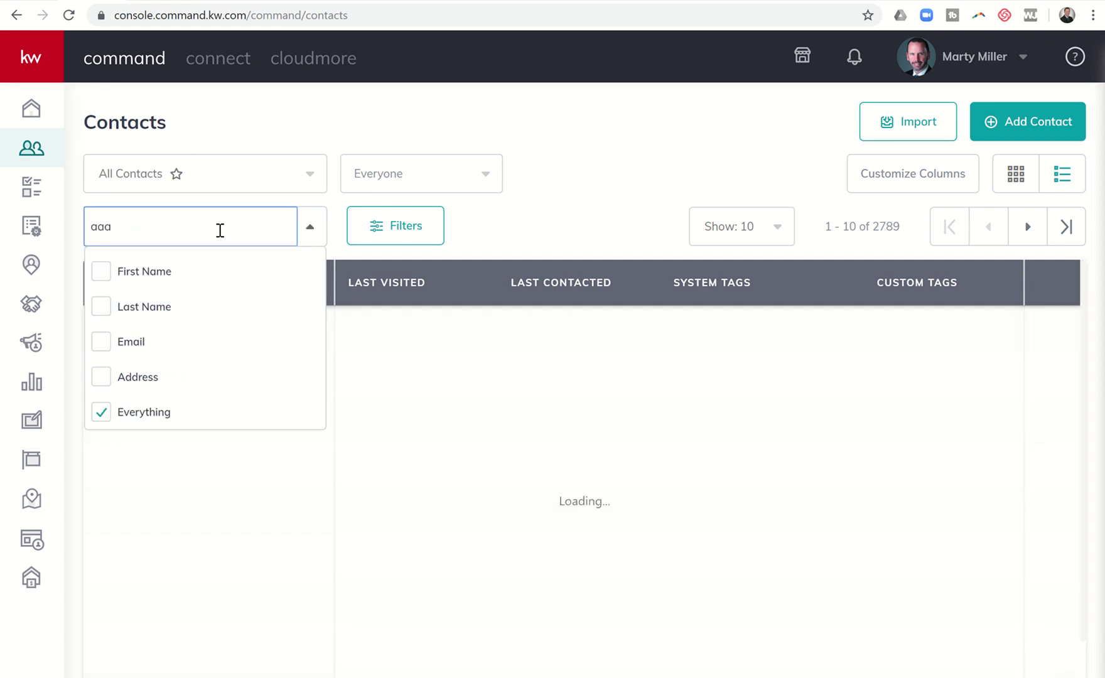
pyautogui.click(489, 239)
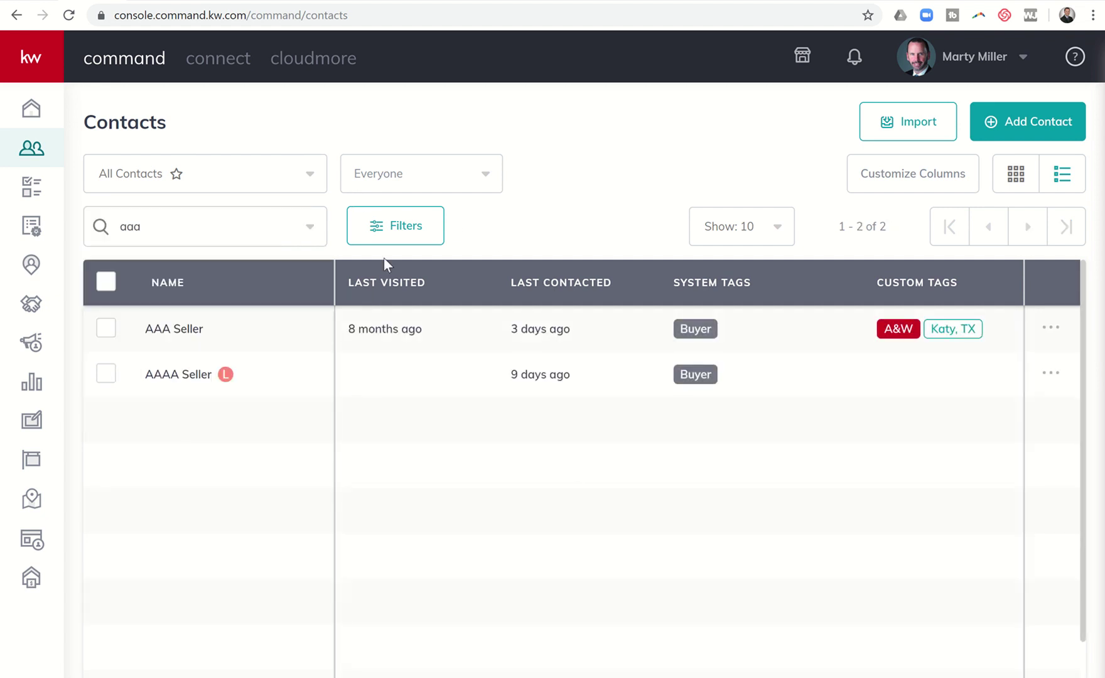
pyautogui.click(190, 328)
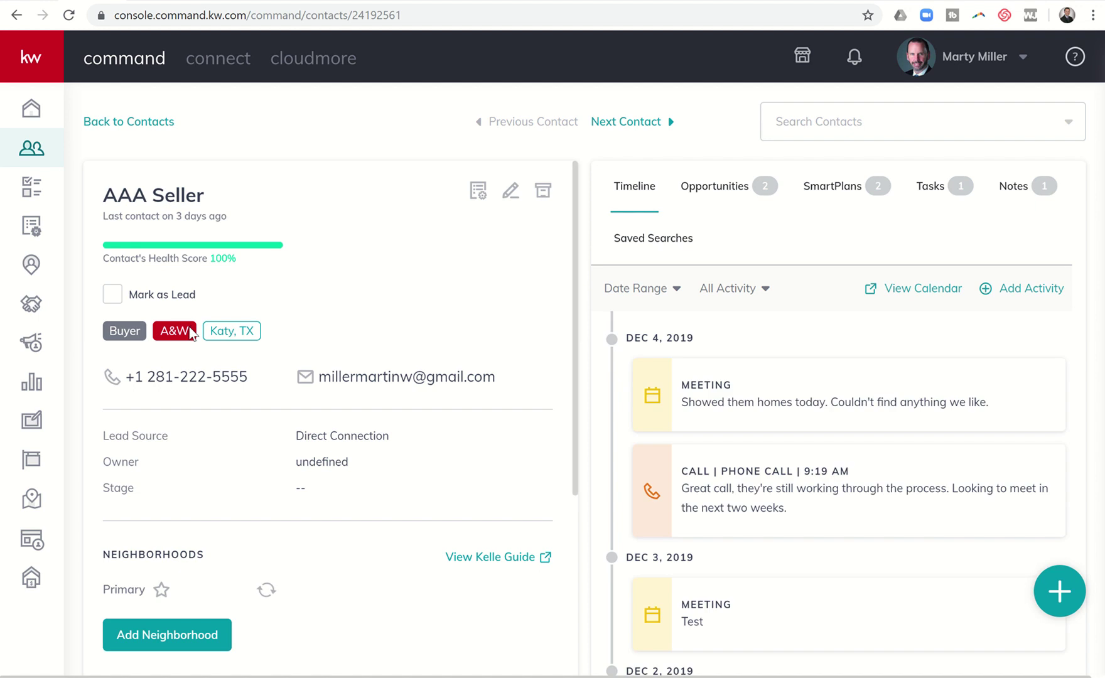
pyautogui.scroll(-1, 200, 428)
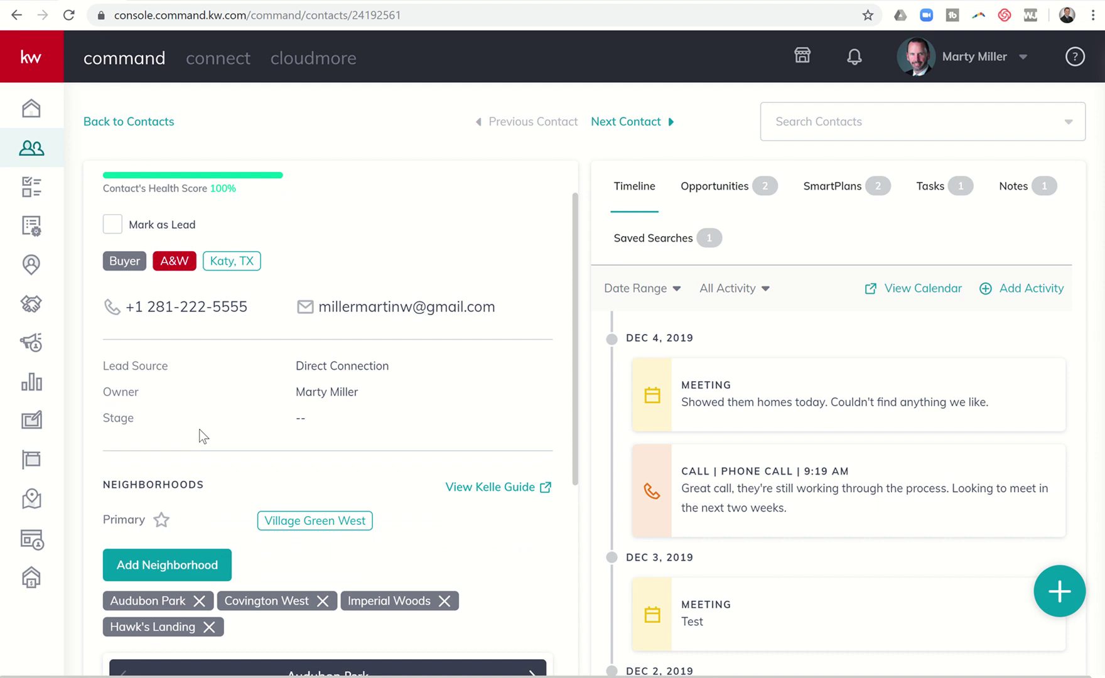
pyautogui.scroll(-9, 200, 429)
pyautogui.scroll(-1, 201, 436)
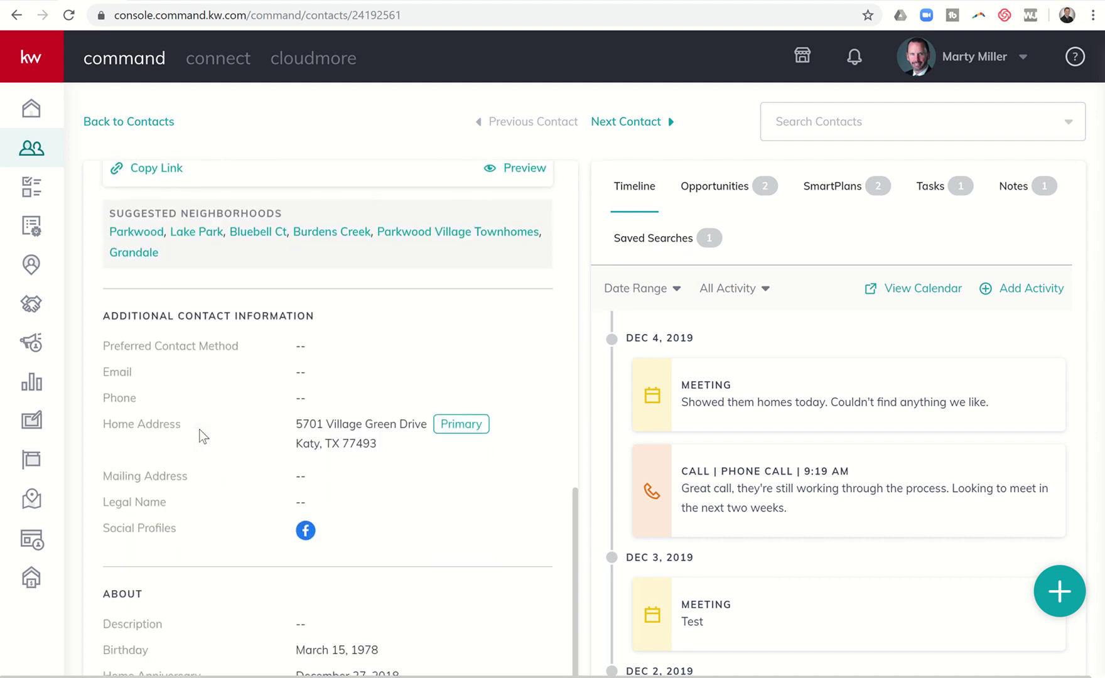
pyautogui.scroll(8, 202, 436)
pyautogui.scroll(3, 201, 436)
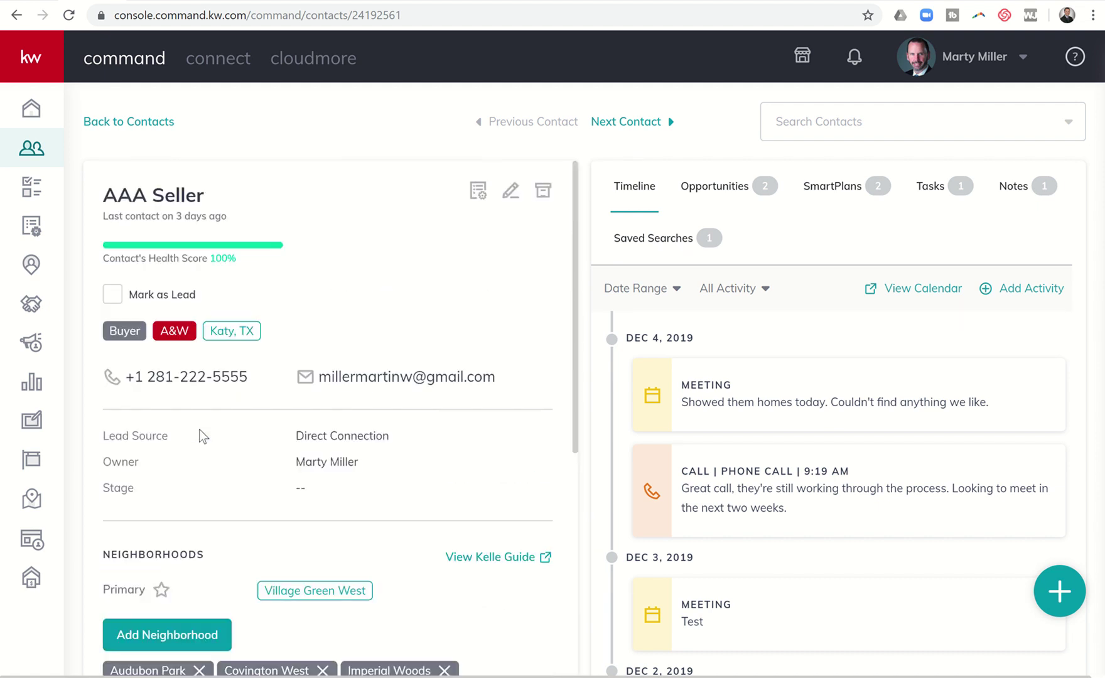
# Inspect AAA Seller's empty Custom section in Edit Contact, then close it unchanged
pyautogui.click(509, 193)
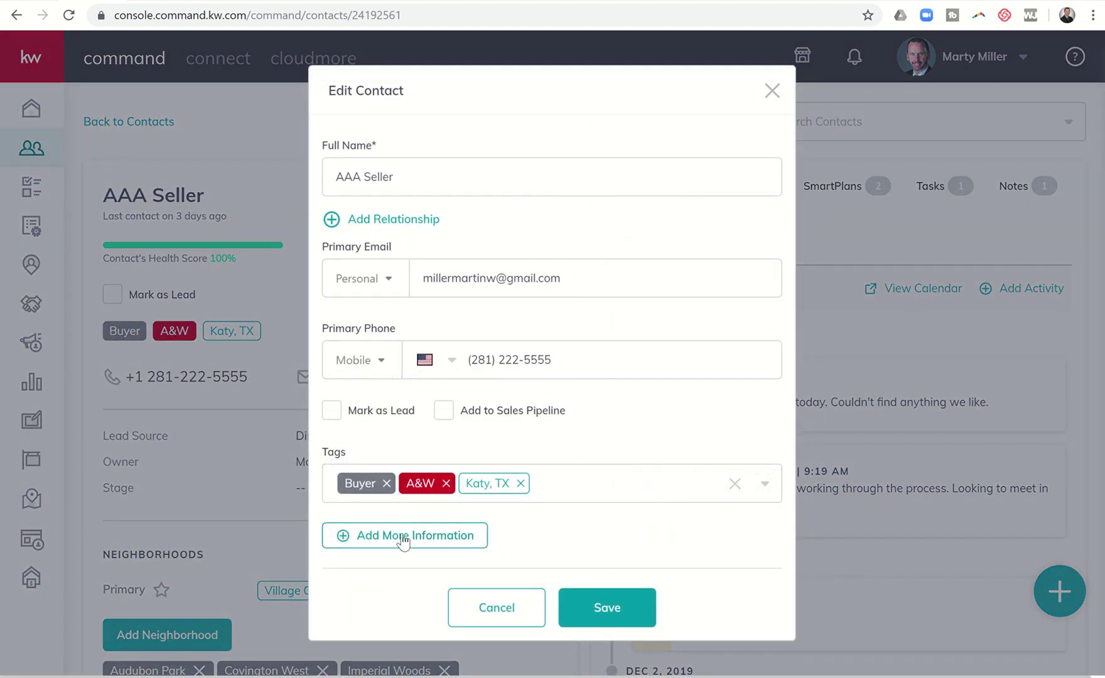
pyautogui.click(402, 537)
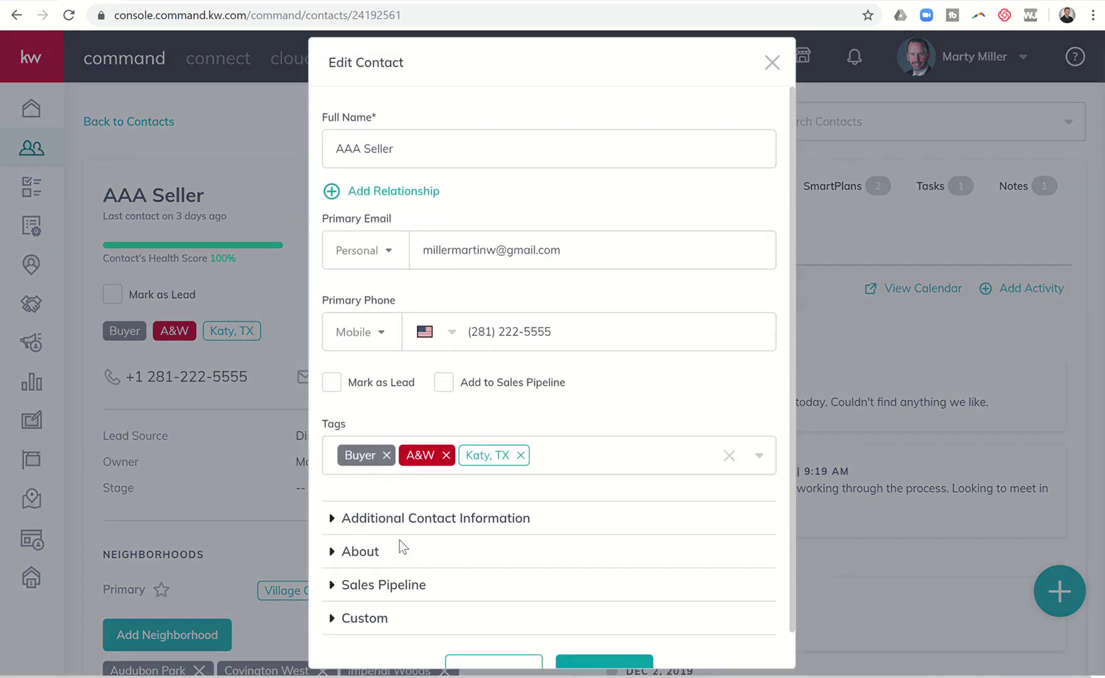
pyautogui.click(364, 619)
pyautogui.scroll(-2, 428, 563)
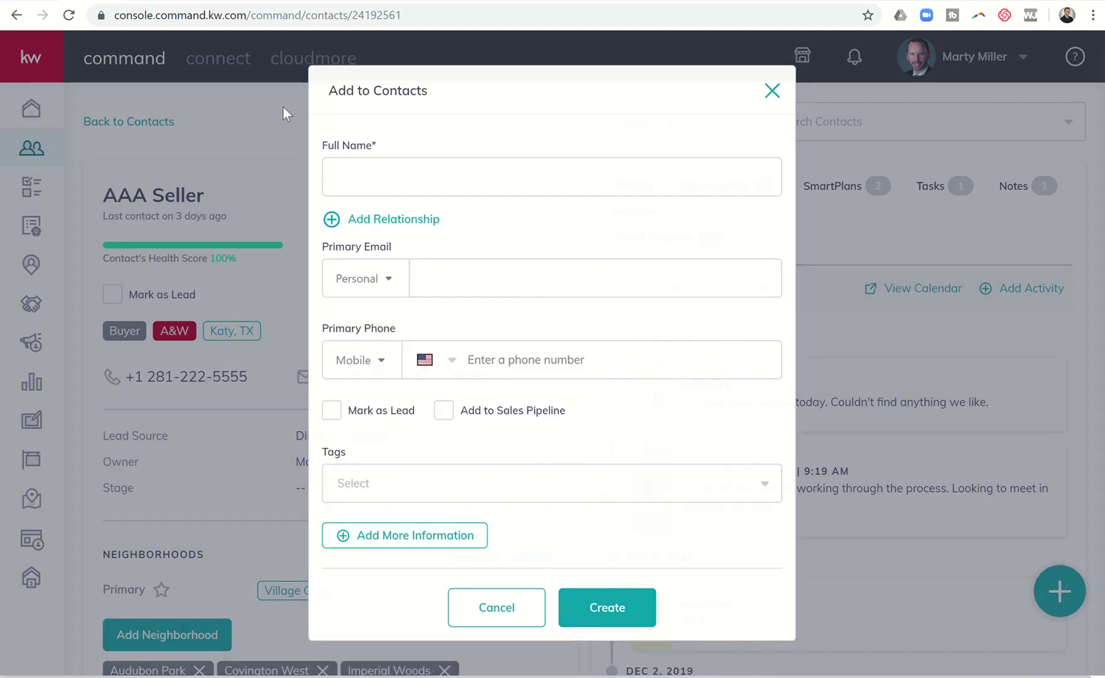
pyautogui.click(283, 107)
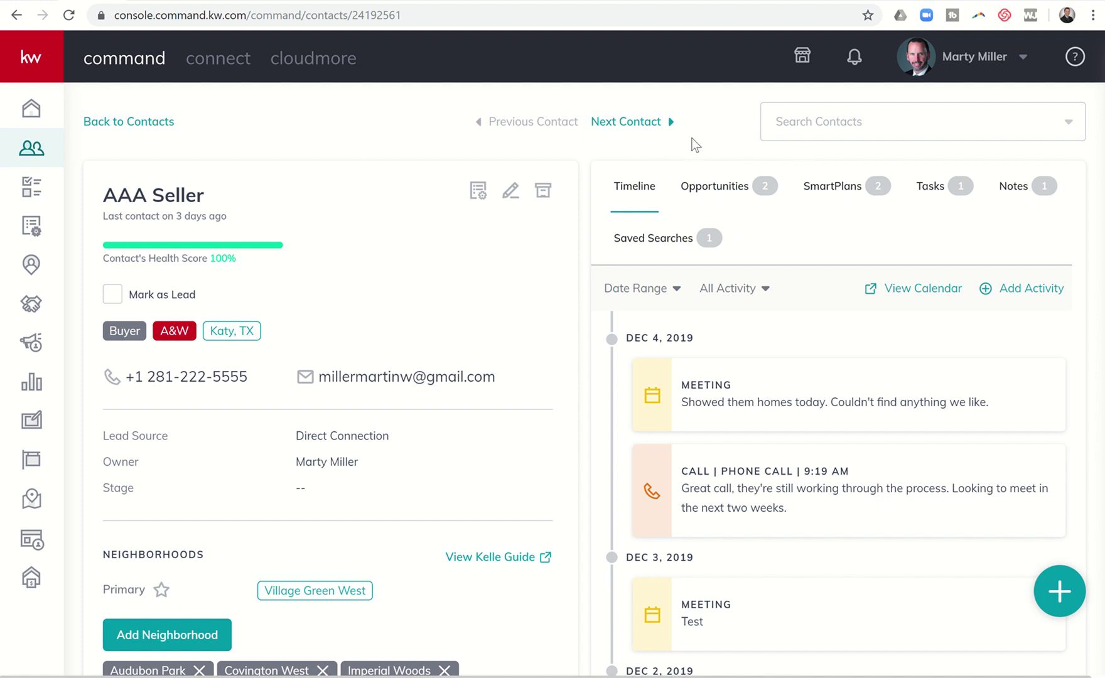
# Return to Contacts, begin a new contact, expand Custom and add a blank custom field row
pyautogui.click(155, 124)
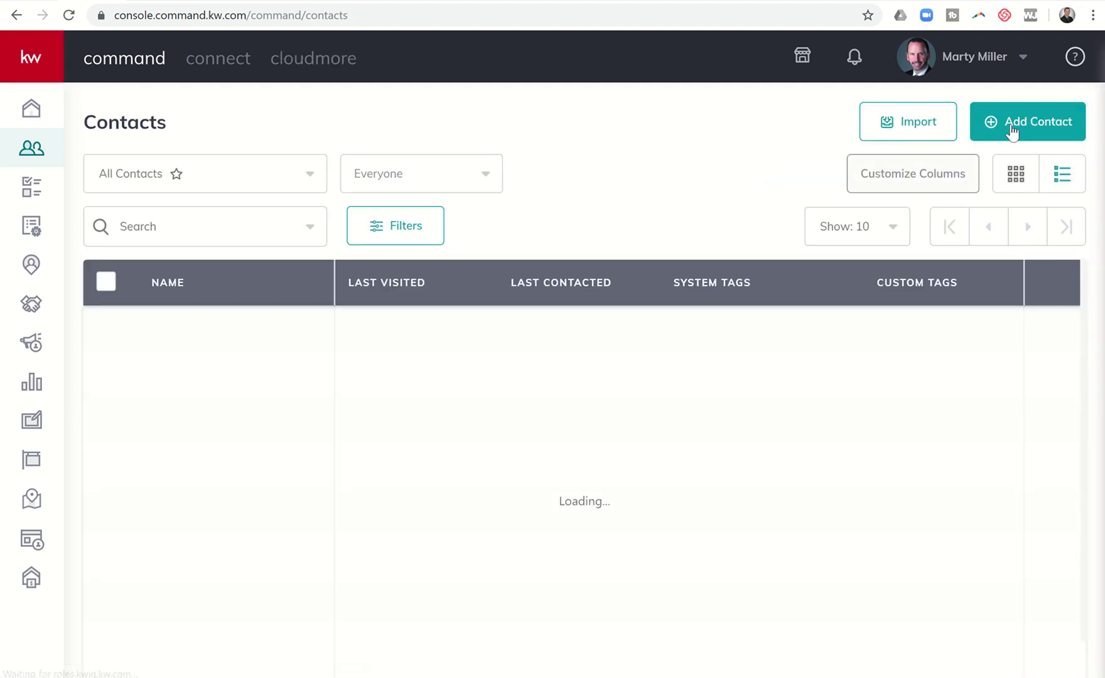
pyautogui.click(1019, 126)
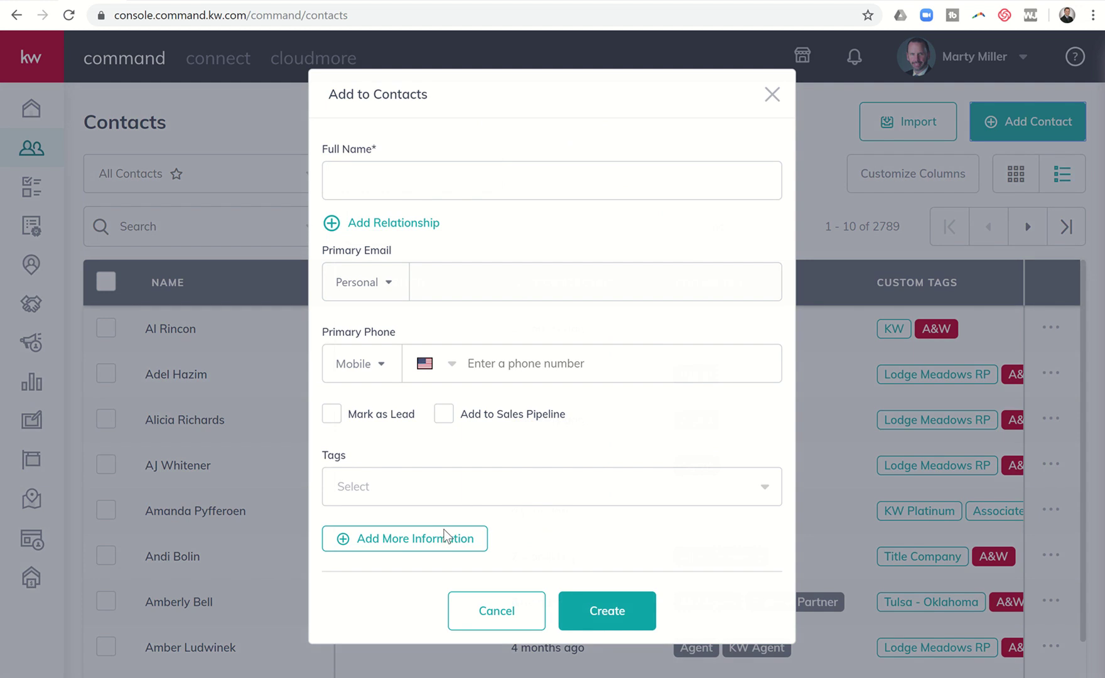
pyautogui.click(438, 546)
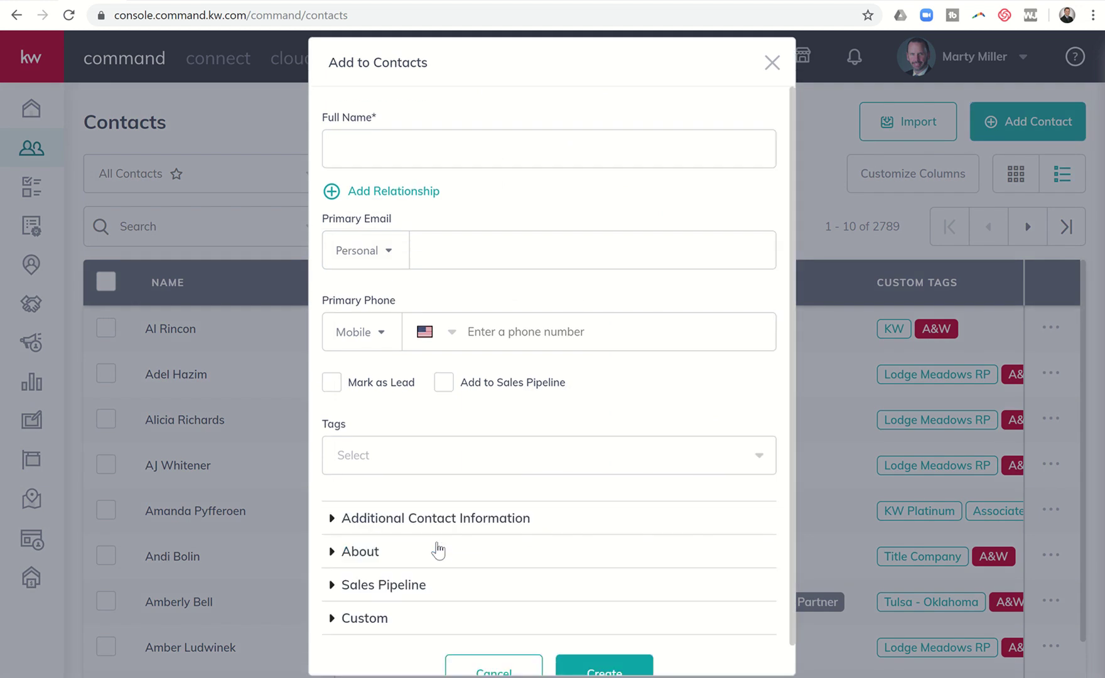
pyautogui.click(373, 622)
pyautogui.scroll(-2, 371, 619)
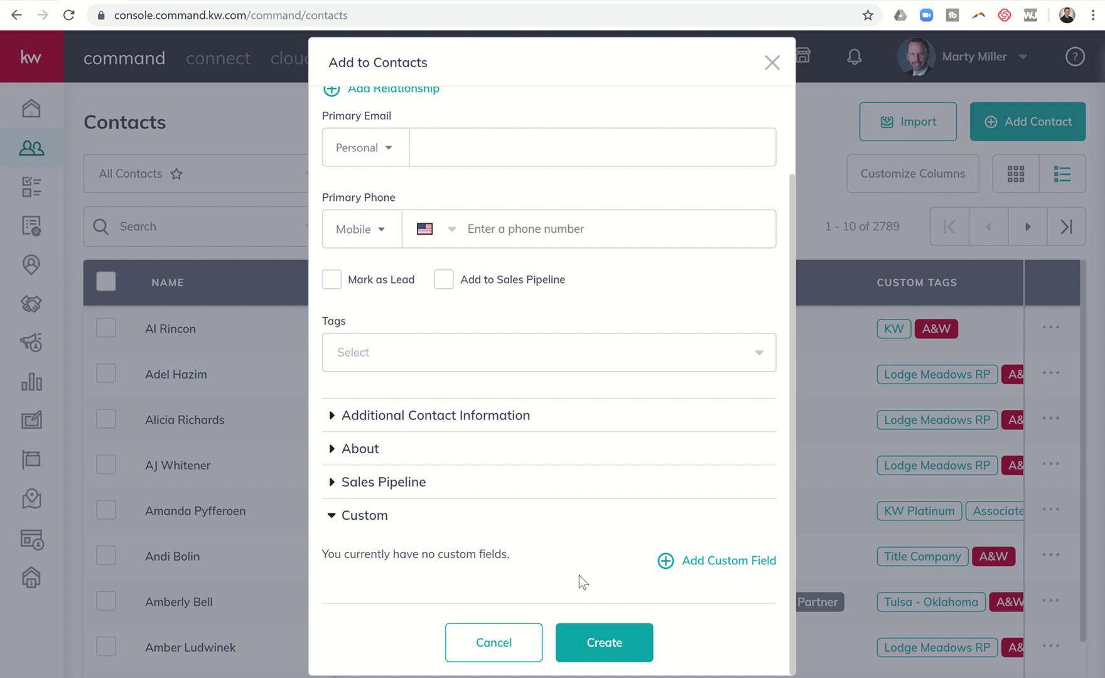
pyautogui.click(702, 563)
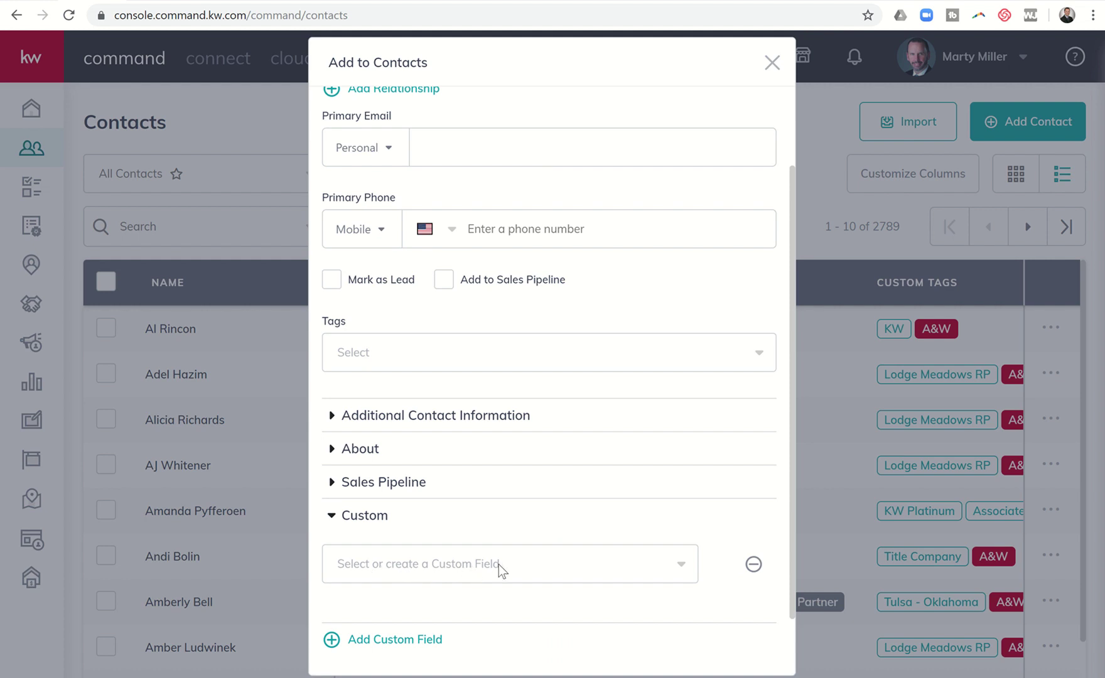
pyautogui.scroll(-2, 498, 564)
# List existing custom fields such as Favorite Pie Flavor Choice, Type, Listing Address and Min. Budget
pyautogui.click(526, 499)
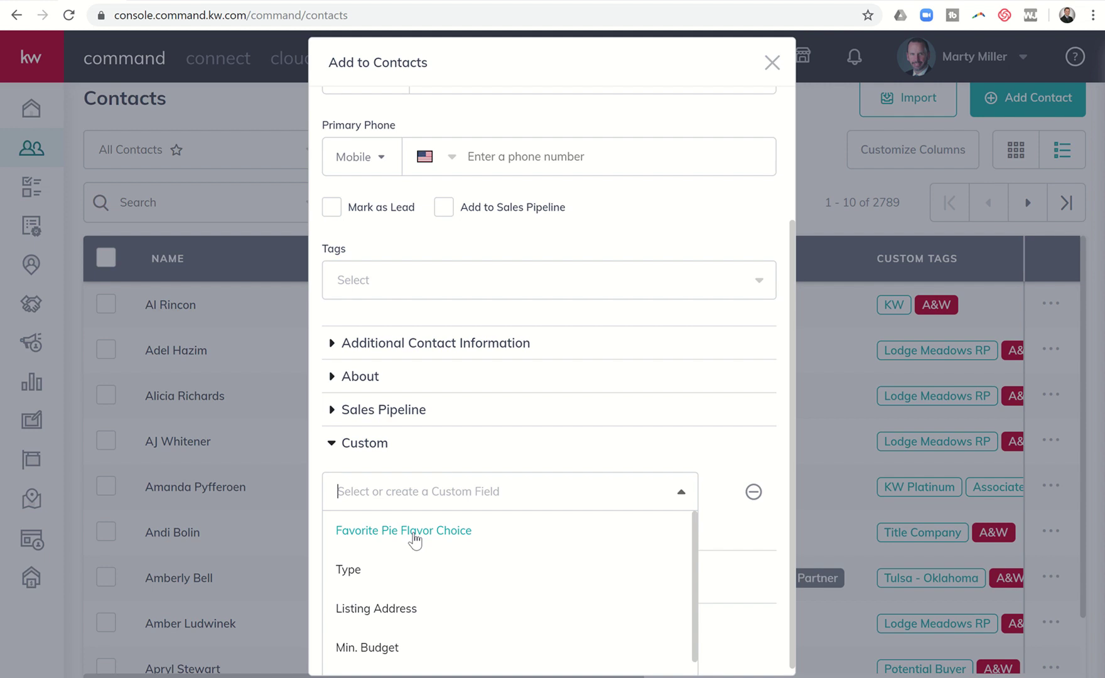
# Create a new custom field named 'Test' with the Text Field type
pyautogui.click(527, 494)
pyautogui.click(482, 491)
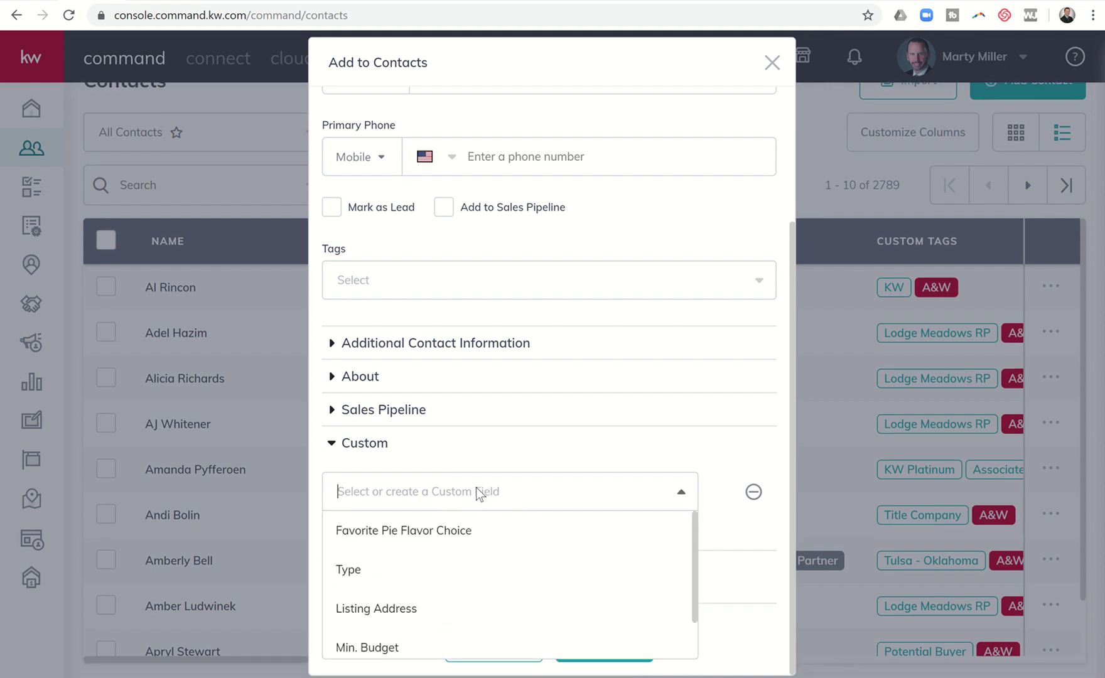
pyautogui.write('Test')
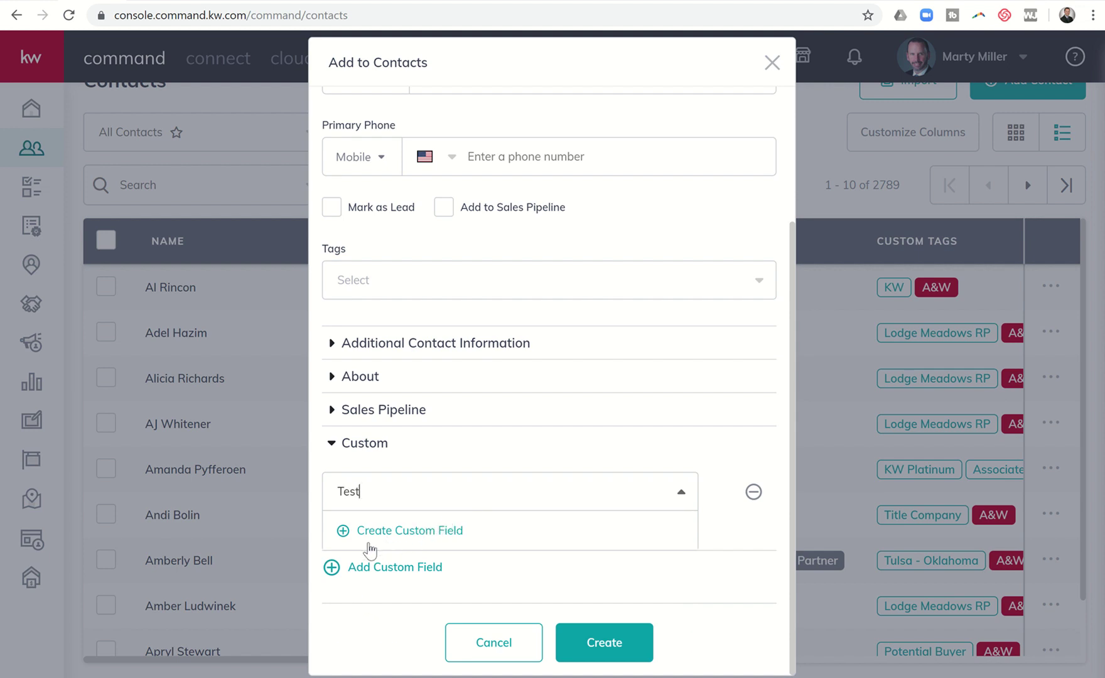
pyautogui.click(410, 531)
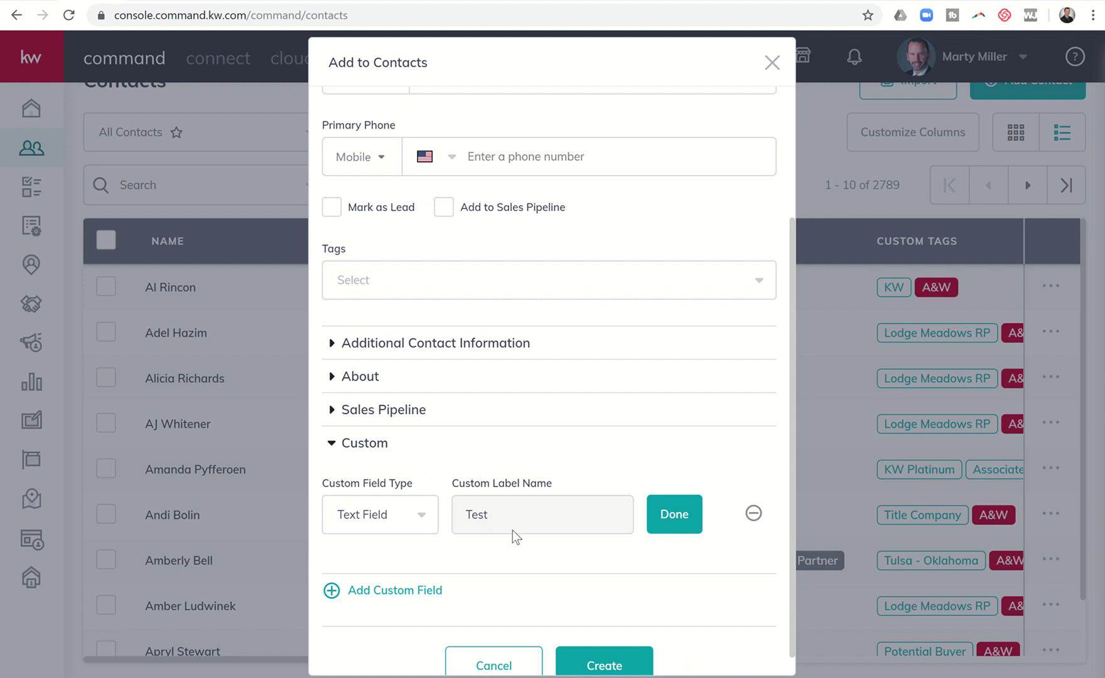
pyautogui.scroll(-1, 430, 522)
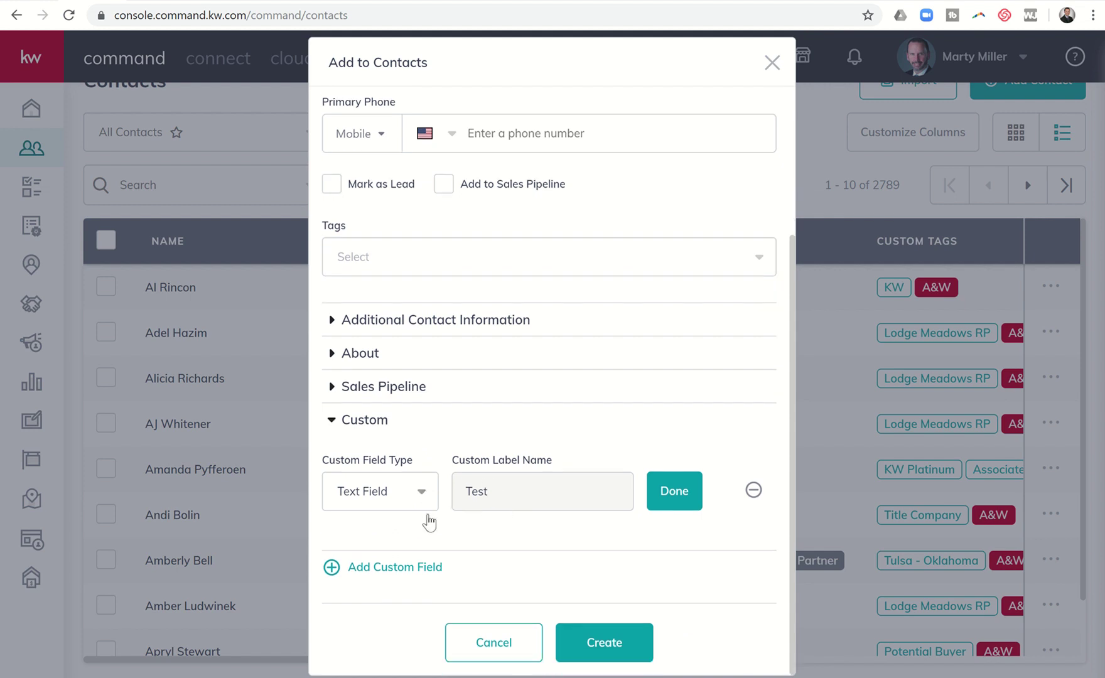
# Make Test a Dropdown with items Apple, Peach, Pecan, Pumpkin
pyautogui.click(423, 496)
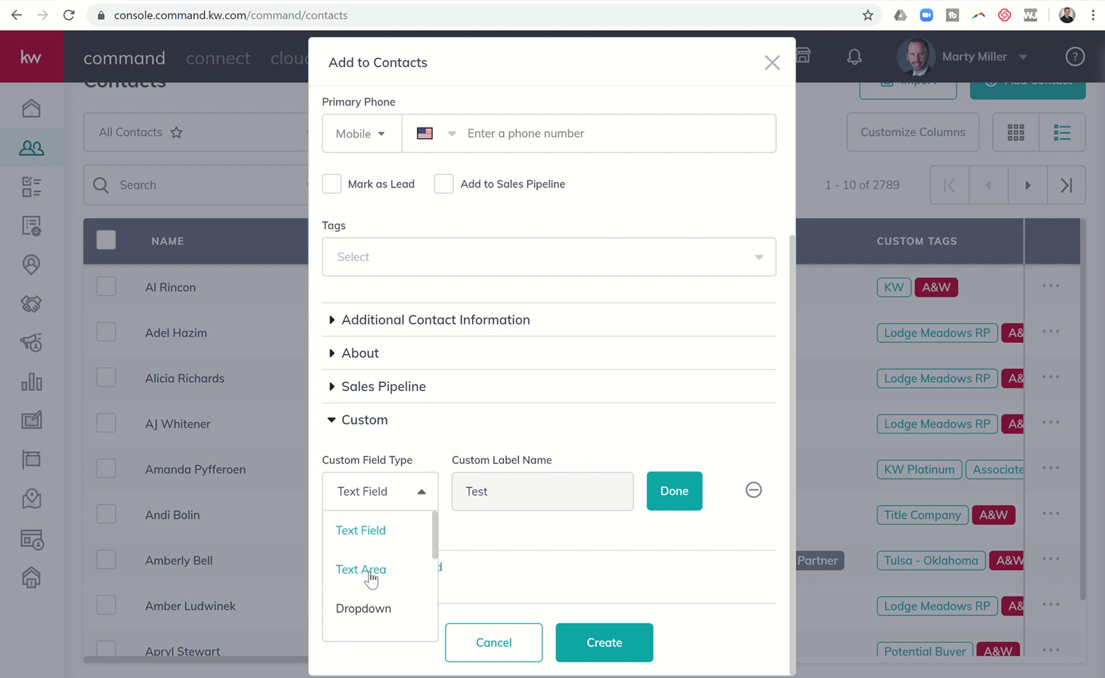
pyautogui.scroll(-2, 372, 579)
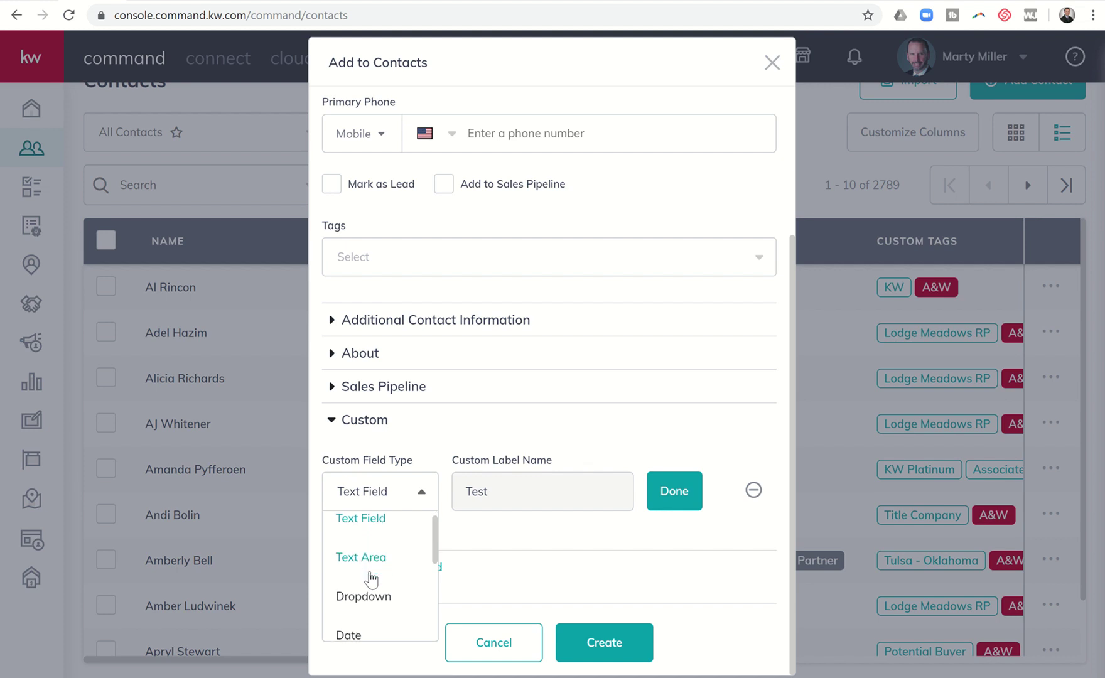
pyautogui.scroll(-1, 372, 579)
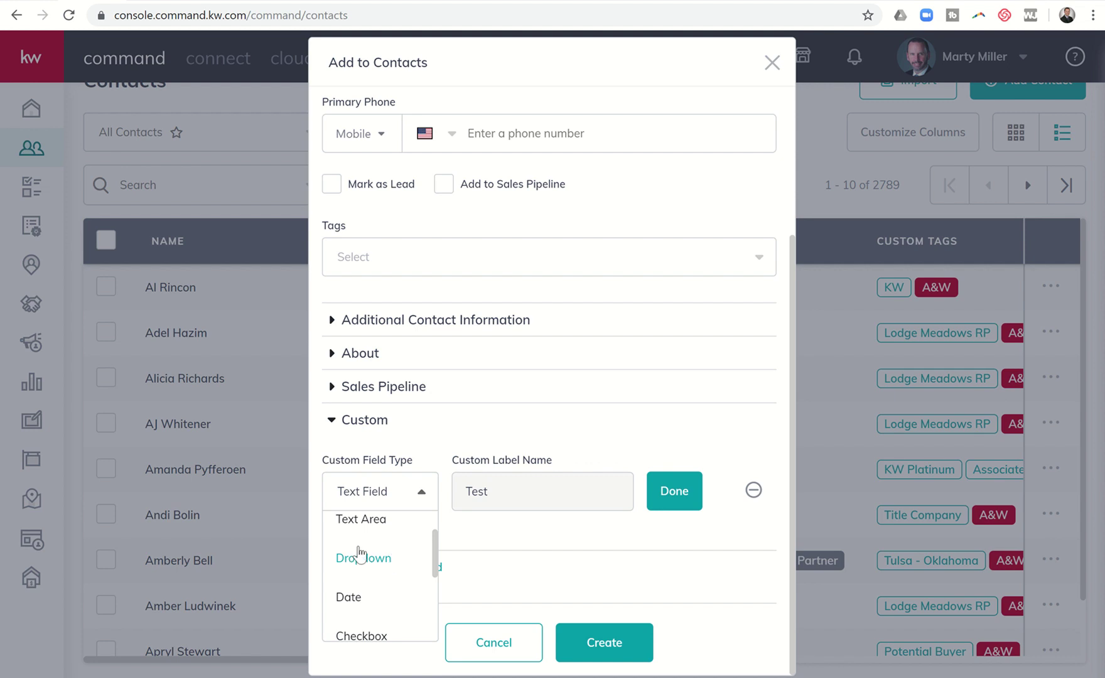
pyautogui.click(377, 560)
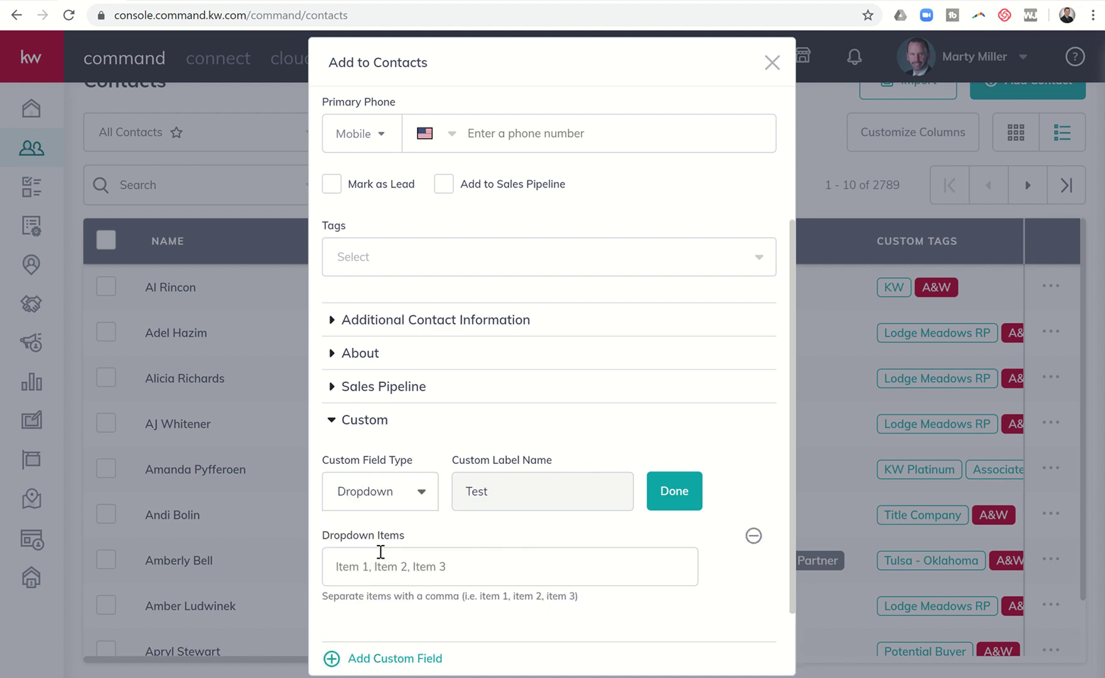
pyautogui.click(335, 568)
pyautogui.write('Apple')
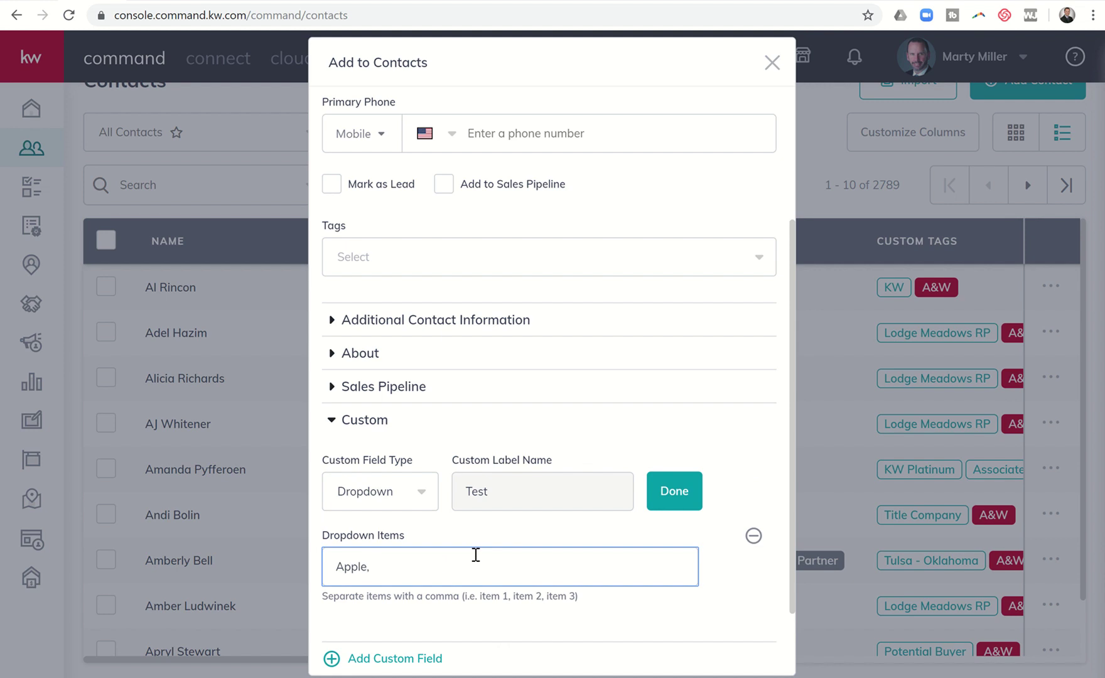
pyautogui.write(', Peach, Peacn')
pyautogui.press('BackSpace')
pyautogui.press('BackSpace')
pyautogui.press('BackSpace')
pyautogui.write('can, ')
pyautogui.write('Pumpkin')
# Switch the Test field's type to Date, then back to Text Field
pyautogui.click(411, 502)
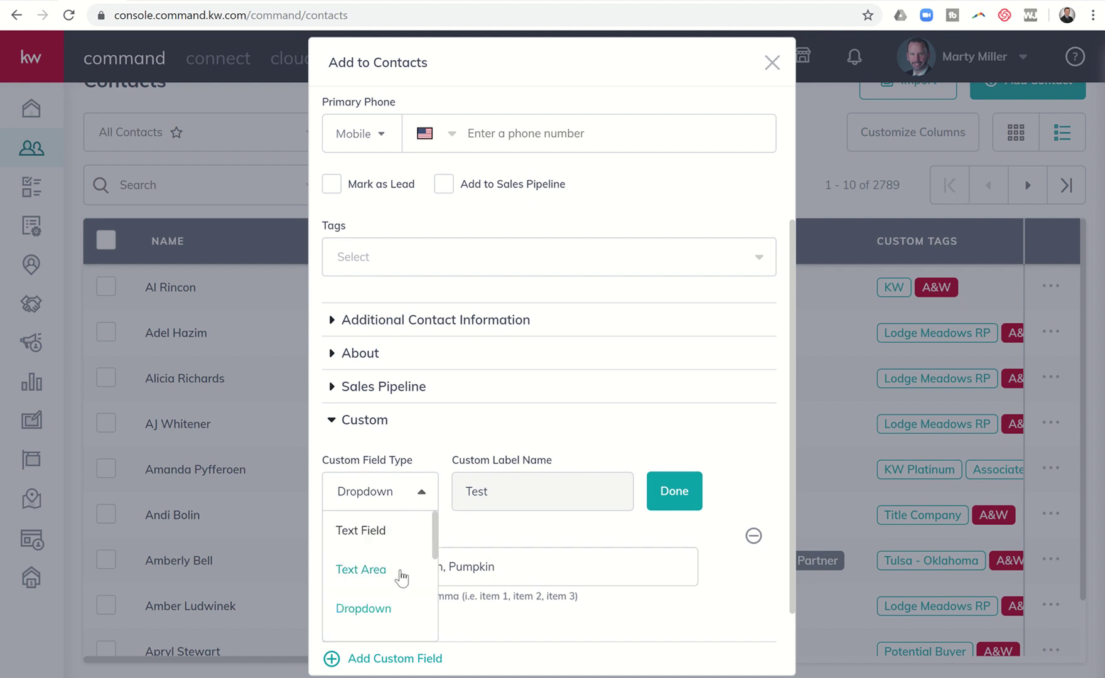
pyautogui.scroll(-2, 434, 577)
pyautogui.doubleClick(357, 593)
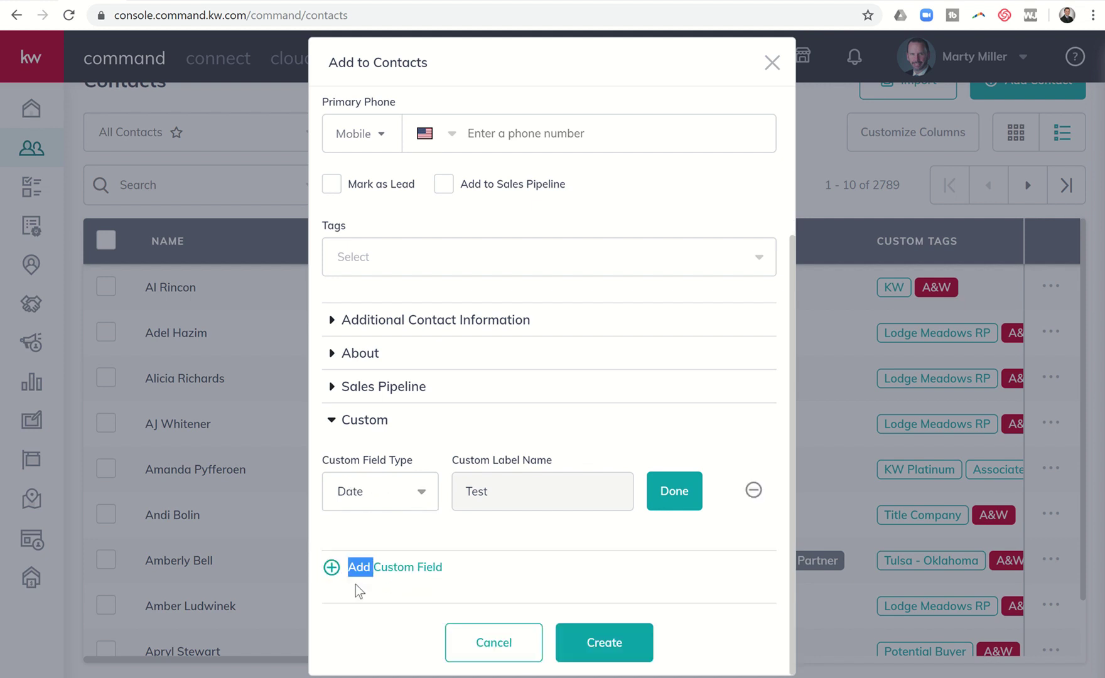
pyautogui.click(411, 493)
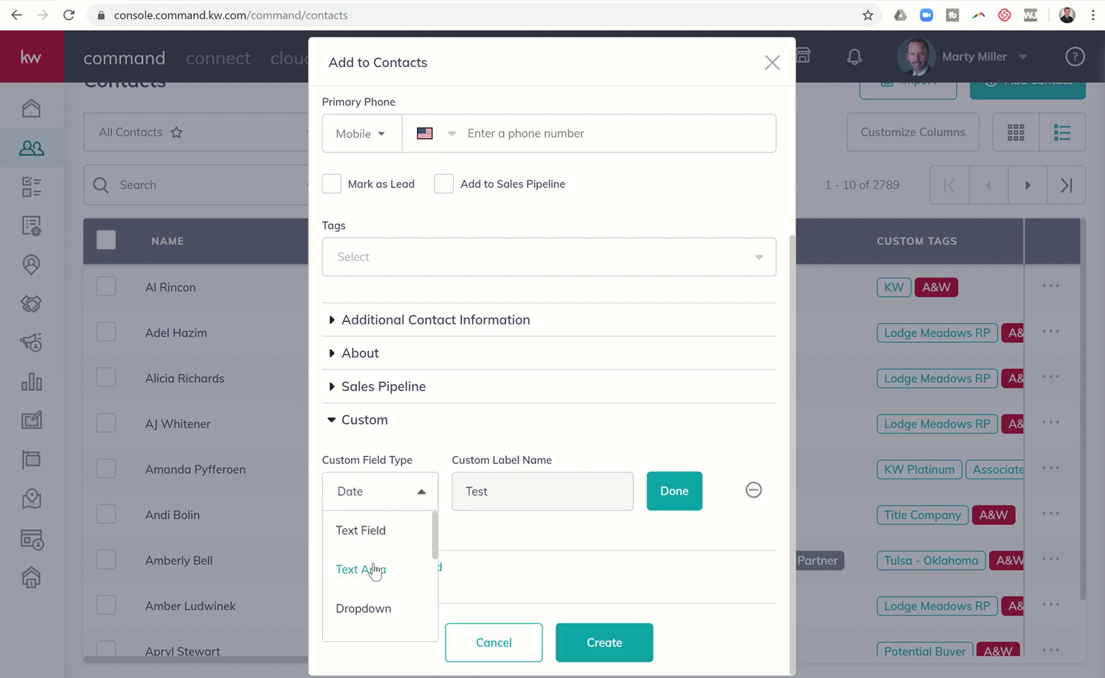
pyautogui.scroll(-4, 375, 573)
pyautogui.scroll(-2, 375, 573)
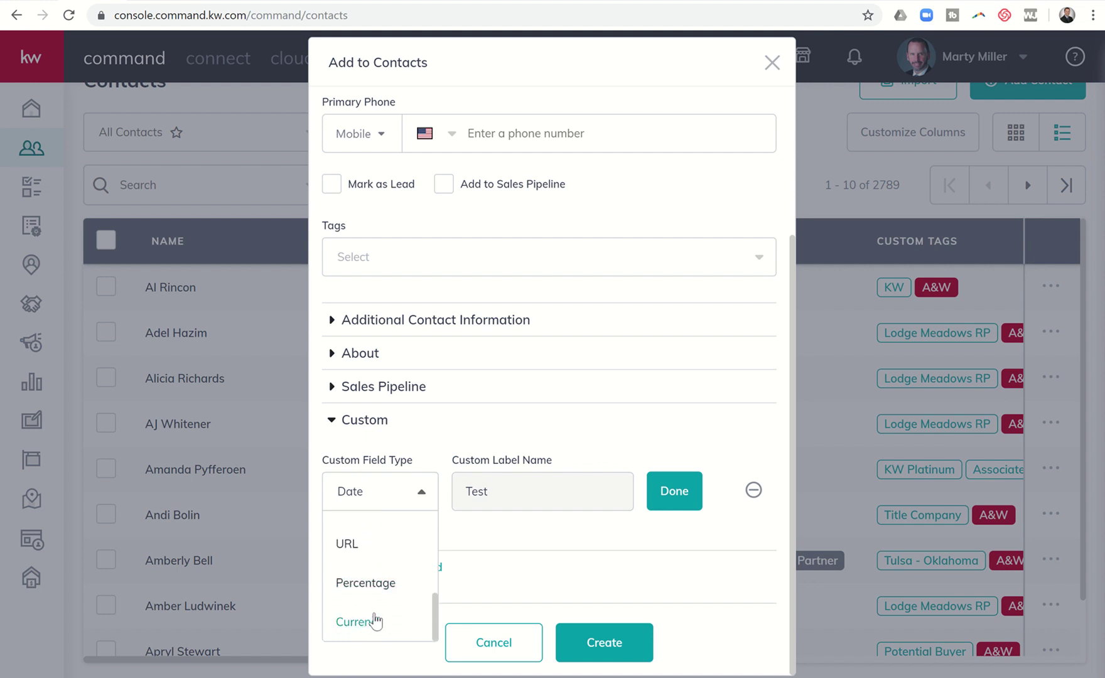
pyautogui.scroll(2, 375, 601)
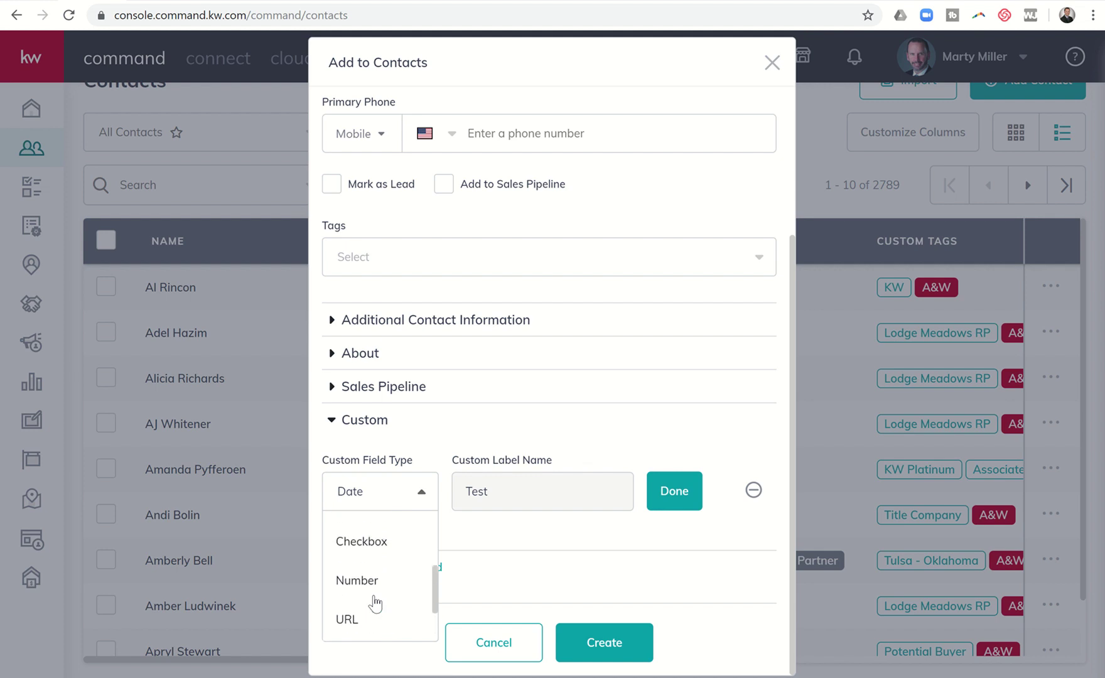
pyautogui.scroll(3, 375, 603)
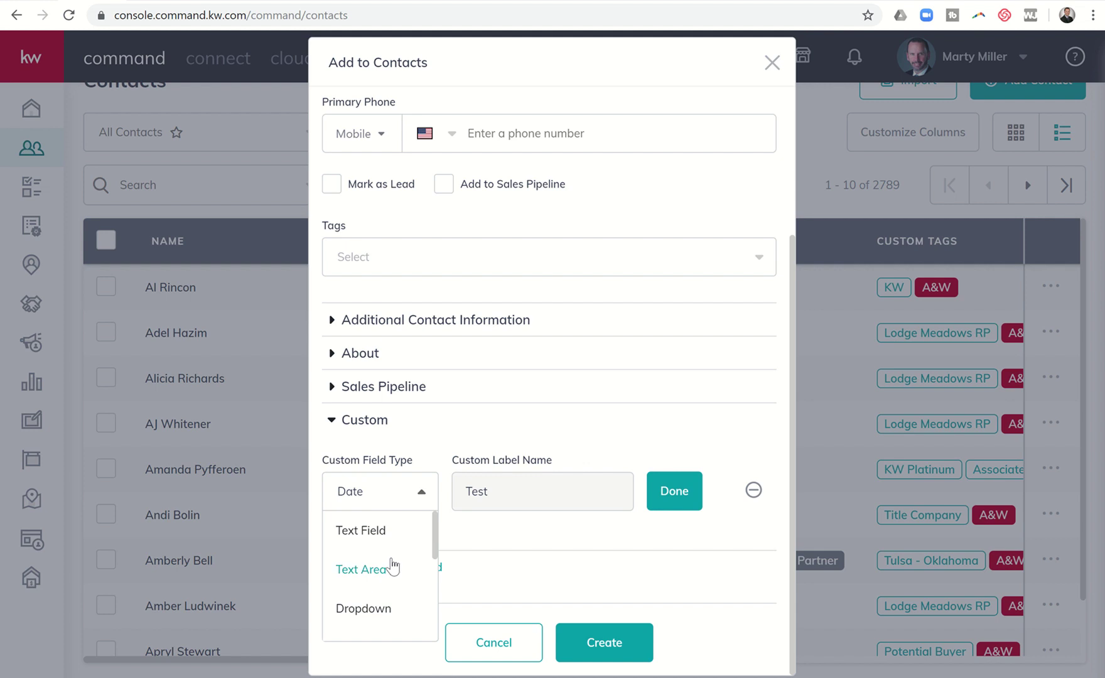
pyautogui.click(373, 535)
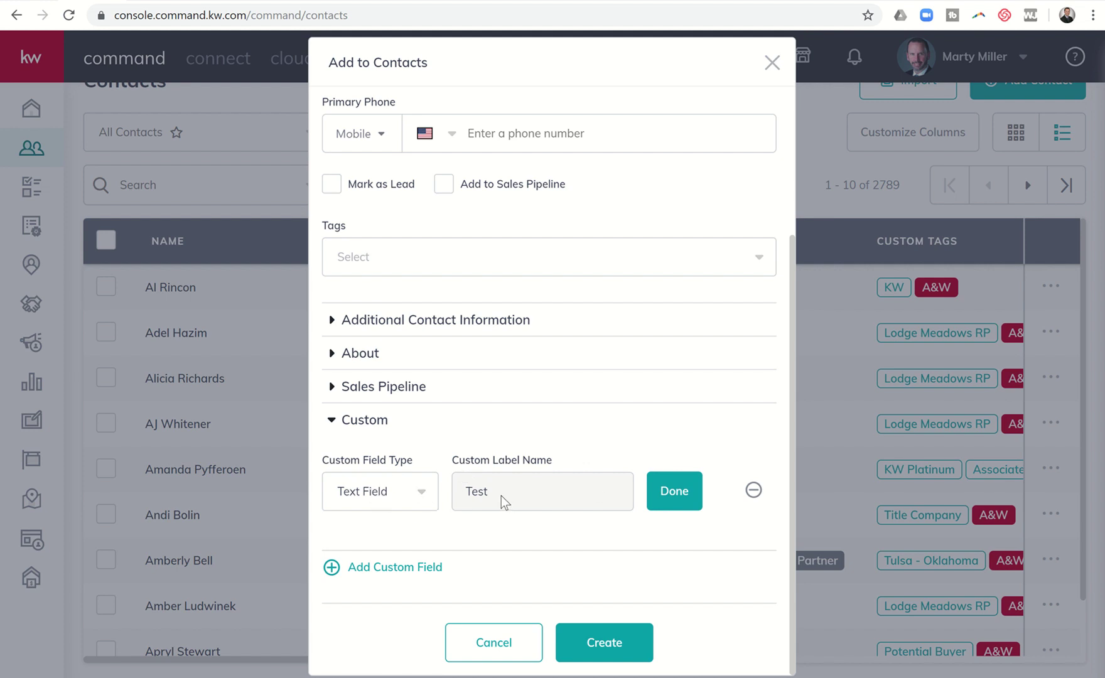
# Remove the Test field and add a new text custom field named 'Brokerage Name'
pyautogui.click(694, 496)
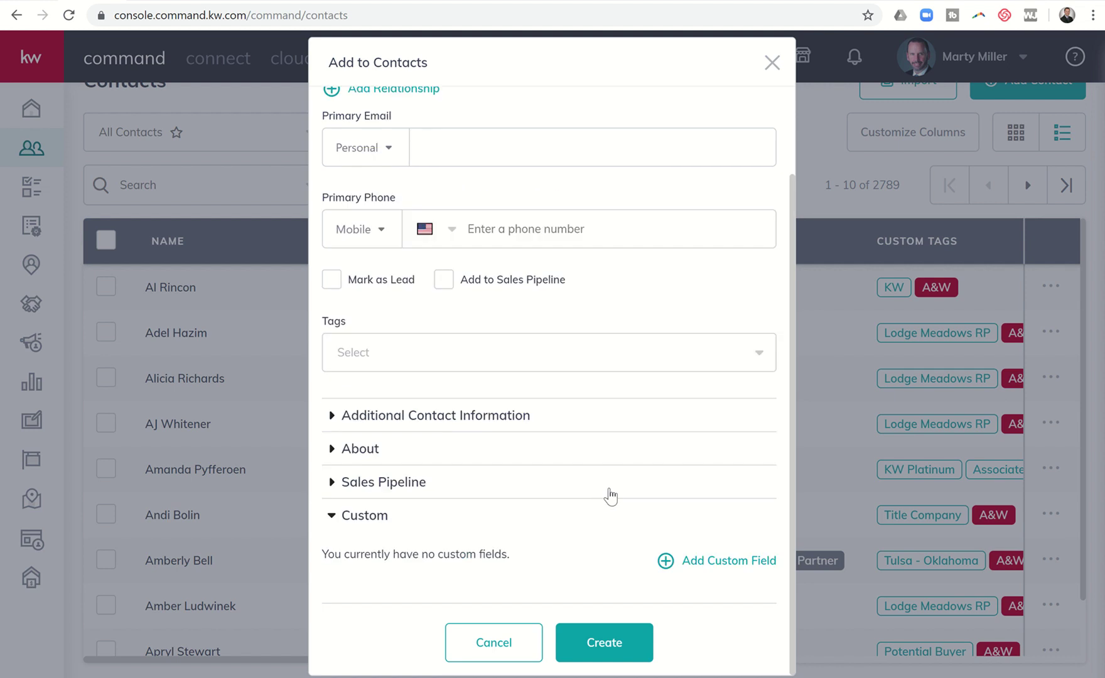
pyautogui.click(710, 561)
pyautogui.click(525, 491)
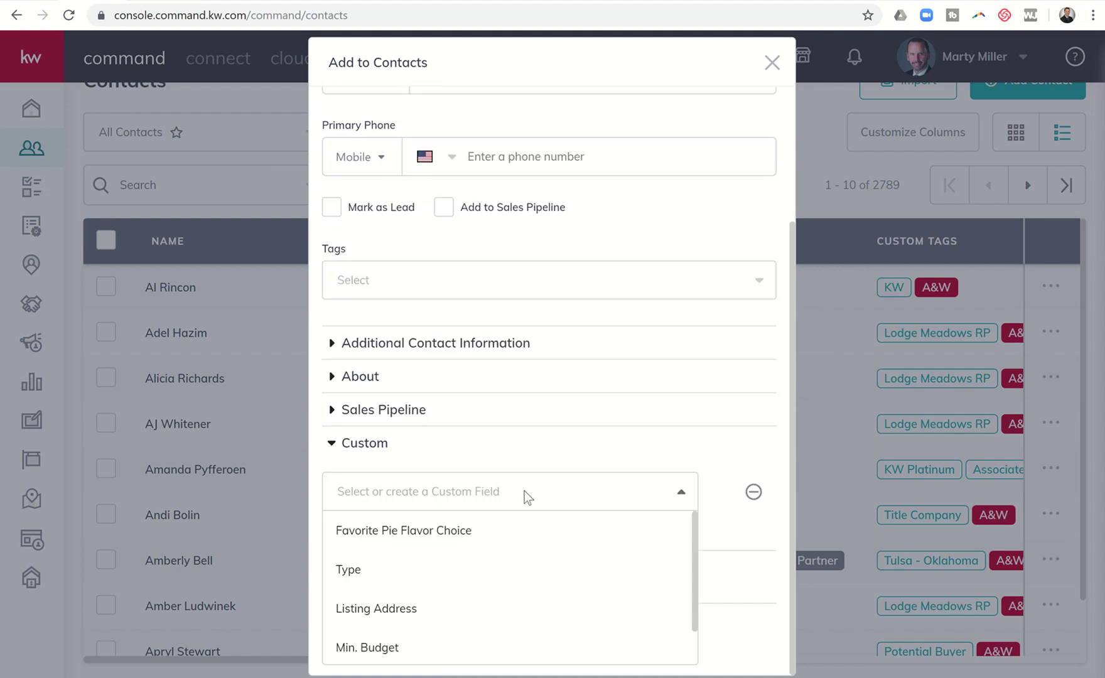
pyautogui.write('Brokerage Name')
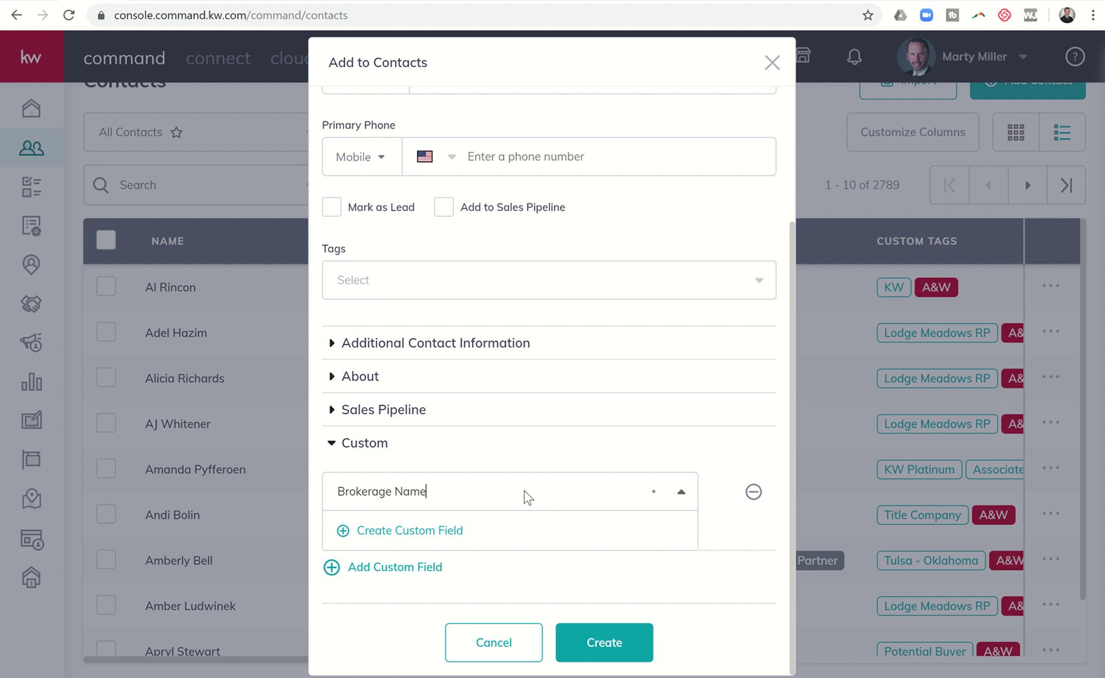
pyautogui.click(442, 535)
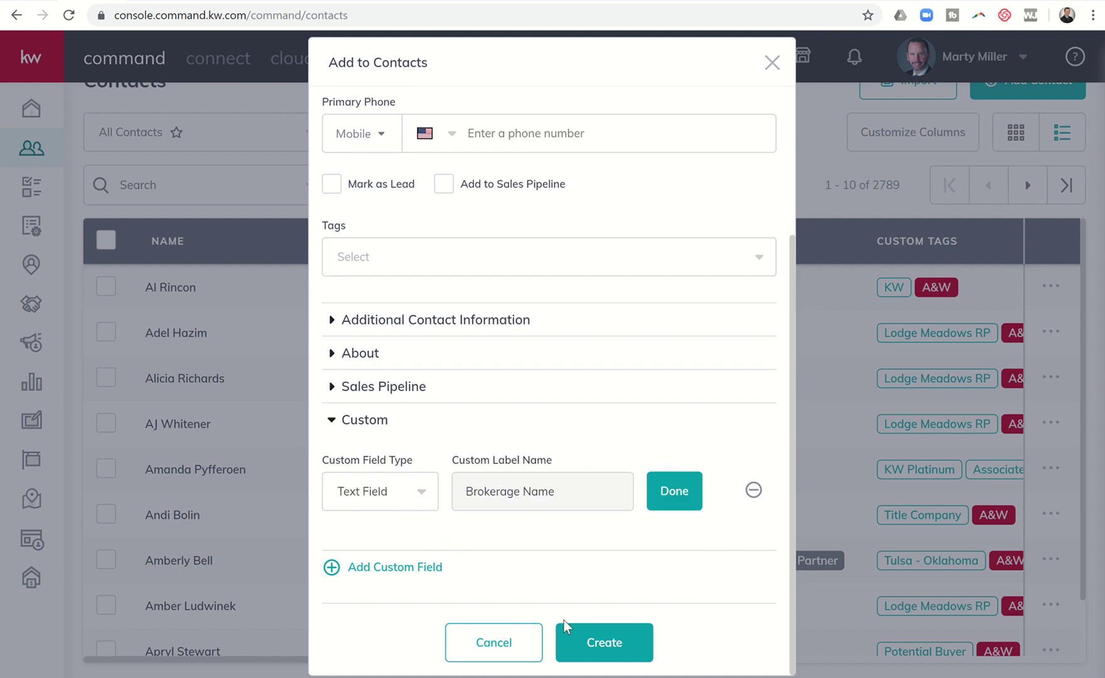
pyautogui.click(587, 643)
# Confirm the Brokerage Name field and enter 'Re/Max Grand' as its value
pyautogui.click(670, 503)
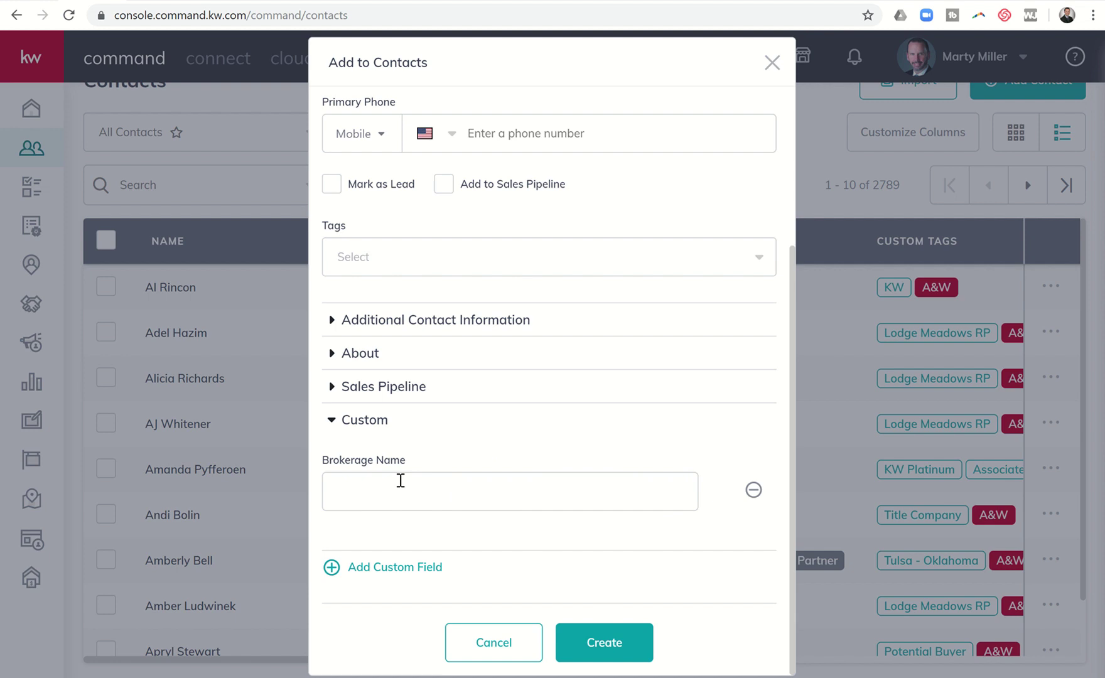
pyautogui.click(383, 499)
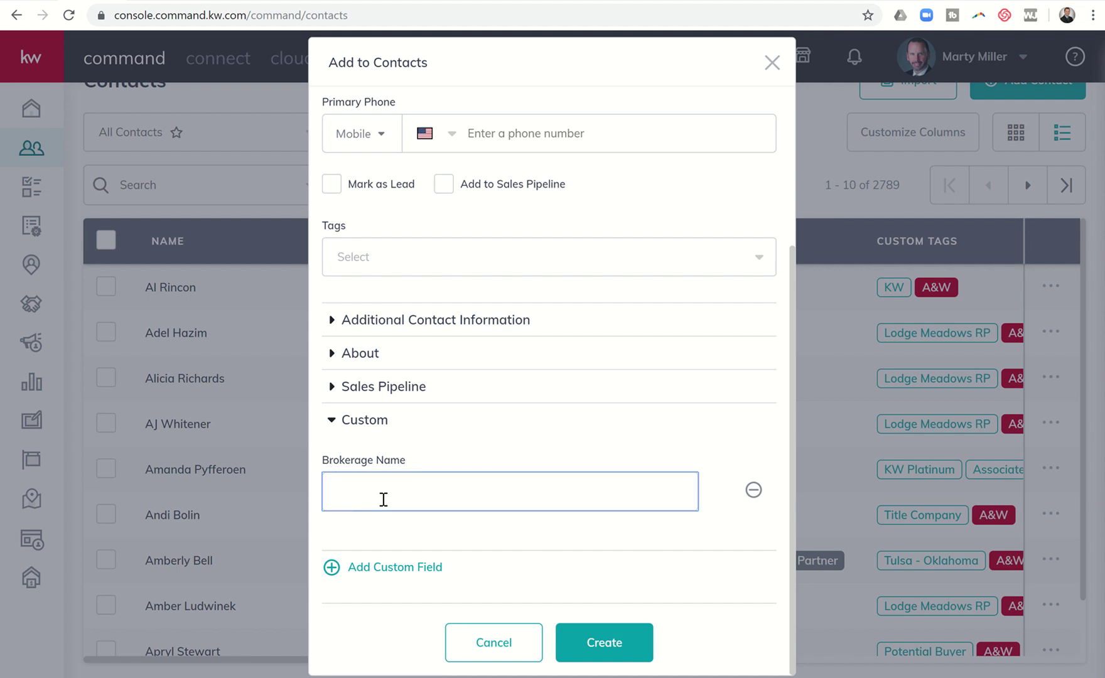
pyautogui.write('Re/Max Grand')
pyautogui.click(578, 646)
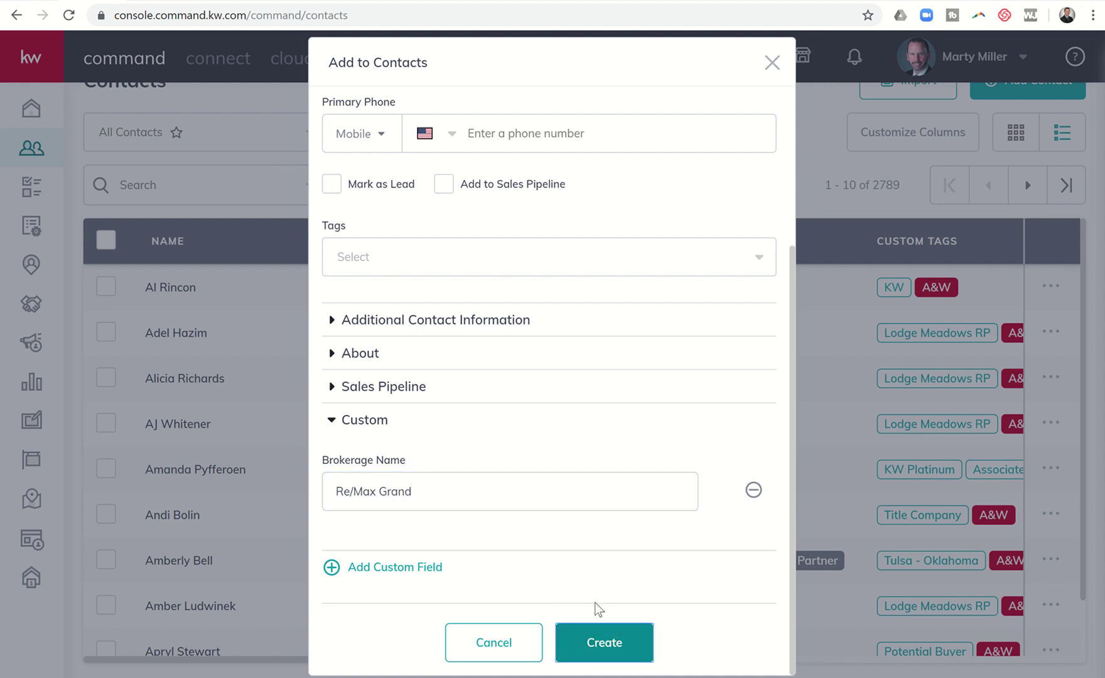
# Enter 'AAAAA' as the new contact's full name
pyautogui.scroll(4, 536, 313)
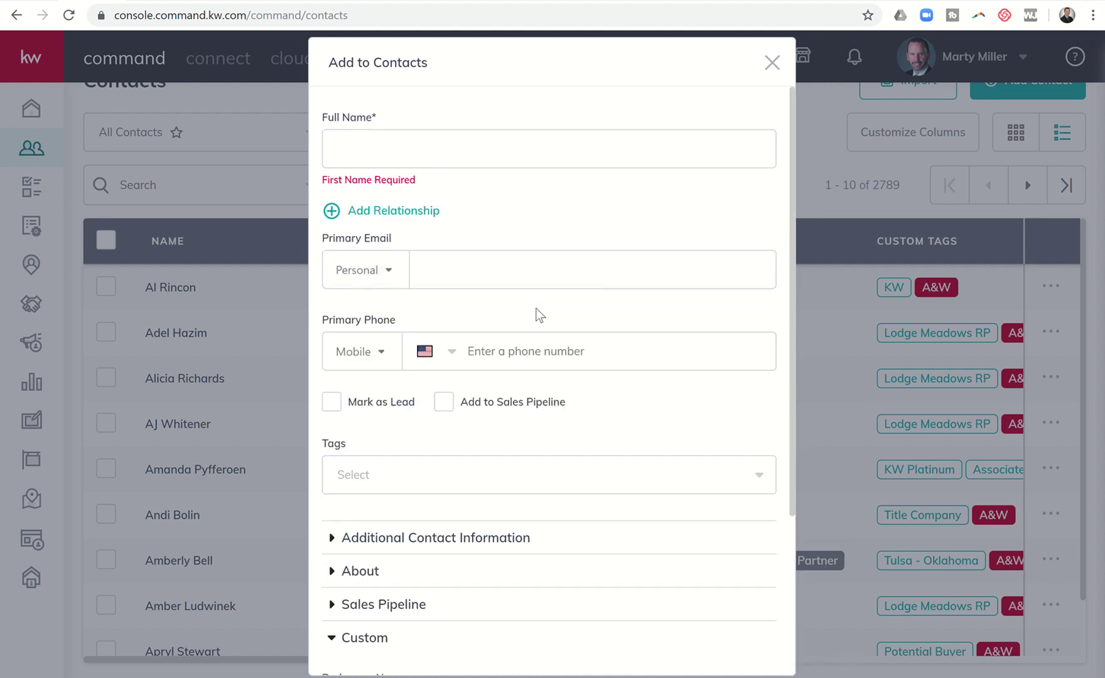
pyautogui.click(365, 146)
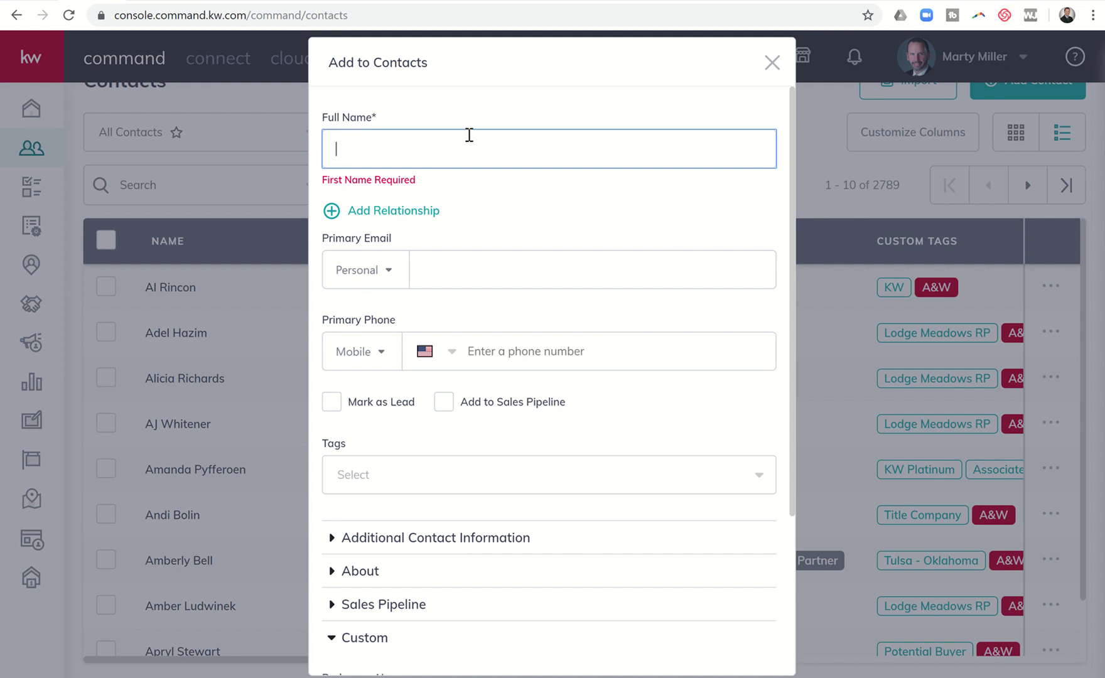
pyautogui.write('AAAAA')
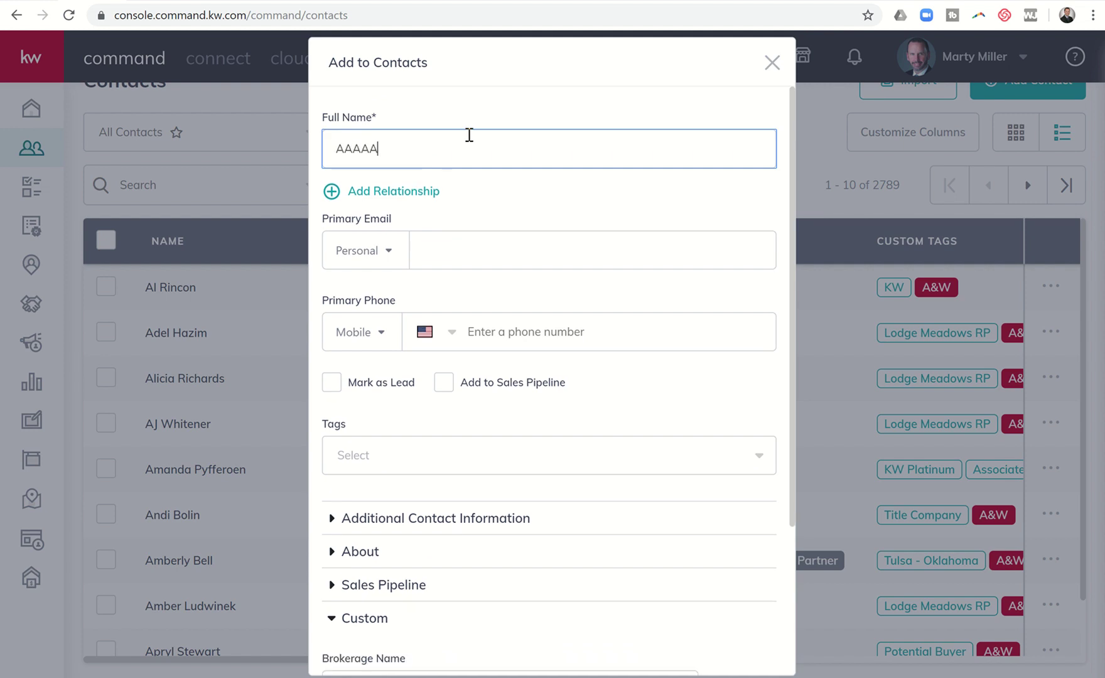
pyautogui.scroll(-3, 477, 258)
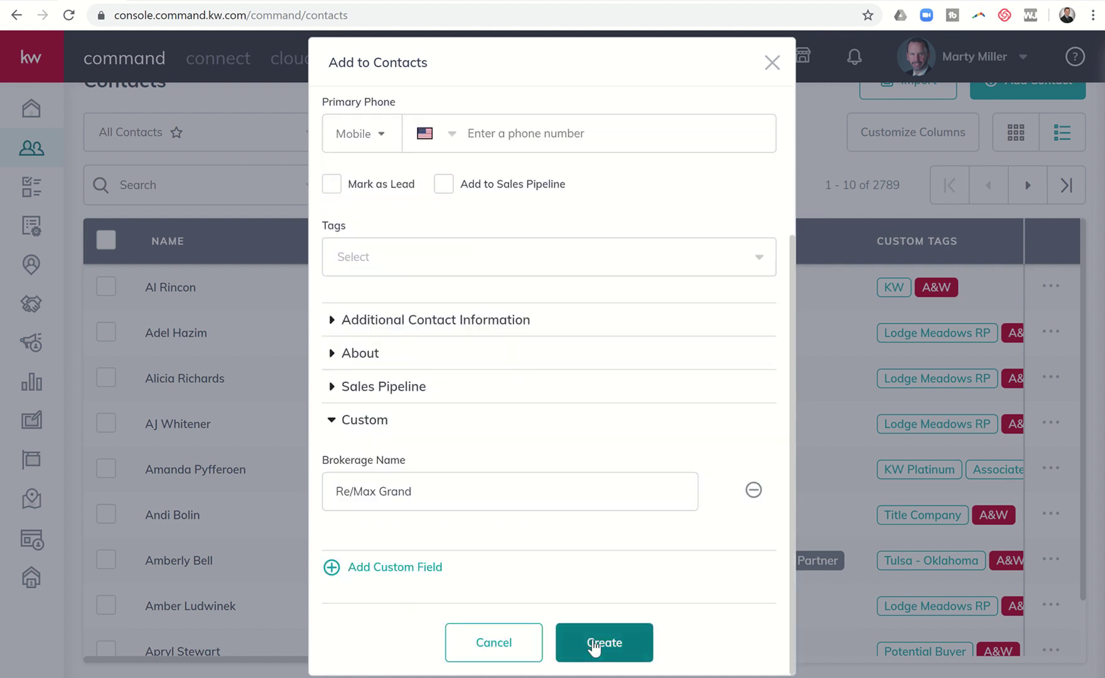
# Save the new contact and search the contacts list for 'AAAAA'
pyautogui.click(595, 647)
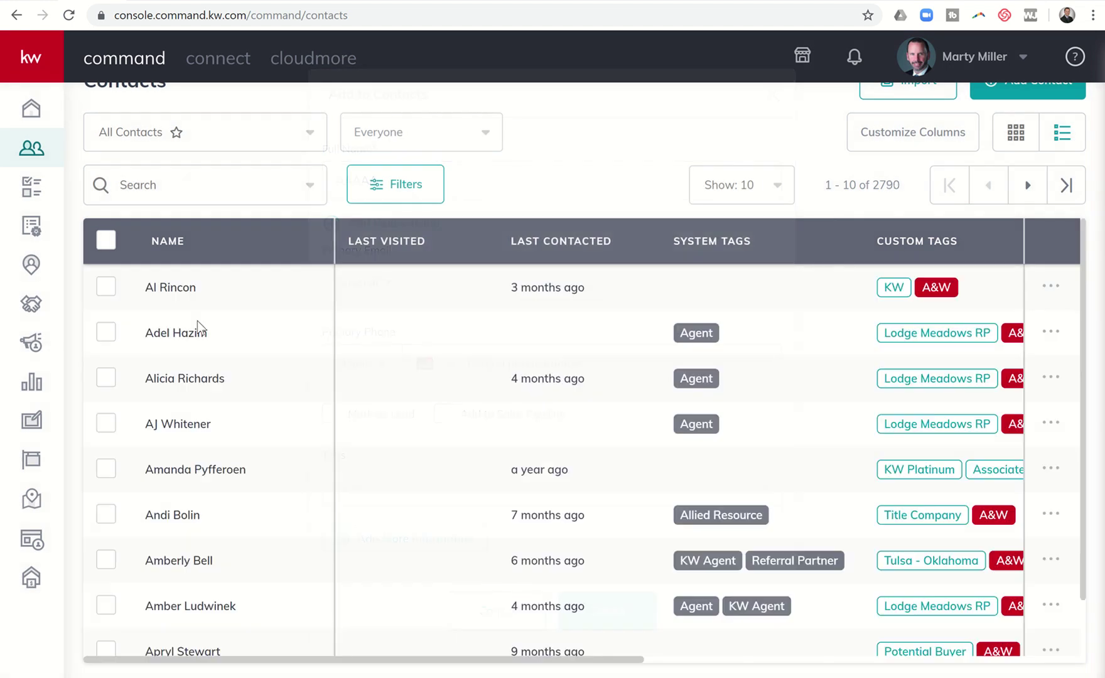
pyautogui.click(168, 185)
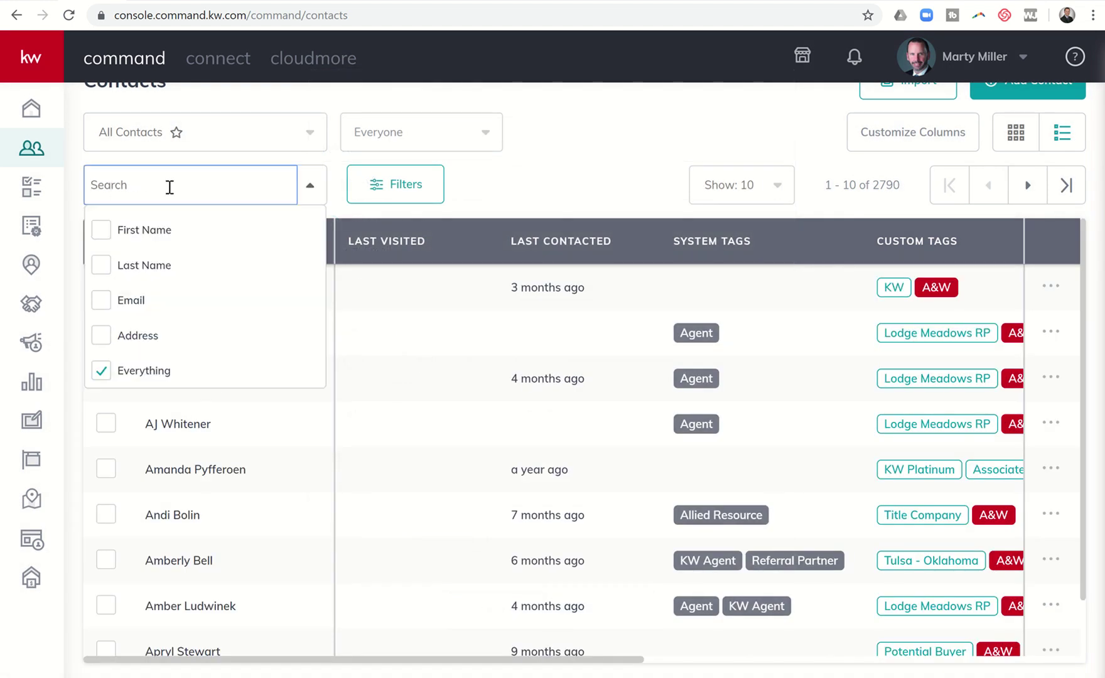
pyautogui.write('AAAAA')
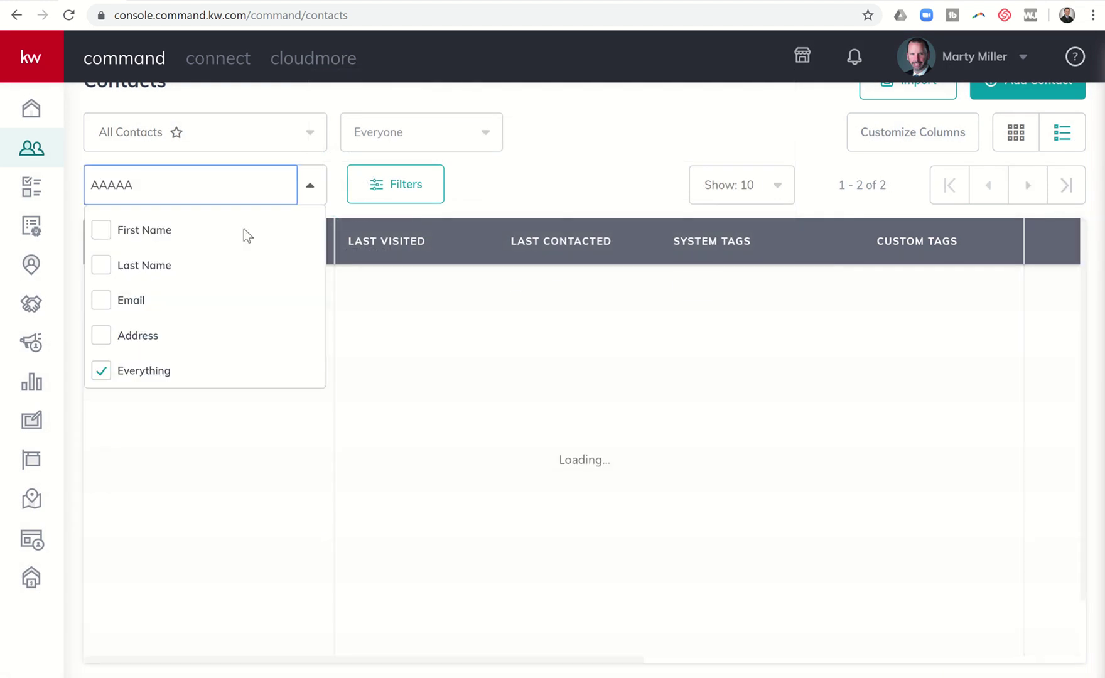
# Open the AAAAA record and check that Custom Fields shows Brokerage Name Re/Max Grand
pyautogui.click(419, 295)
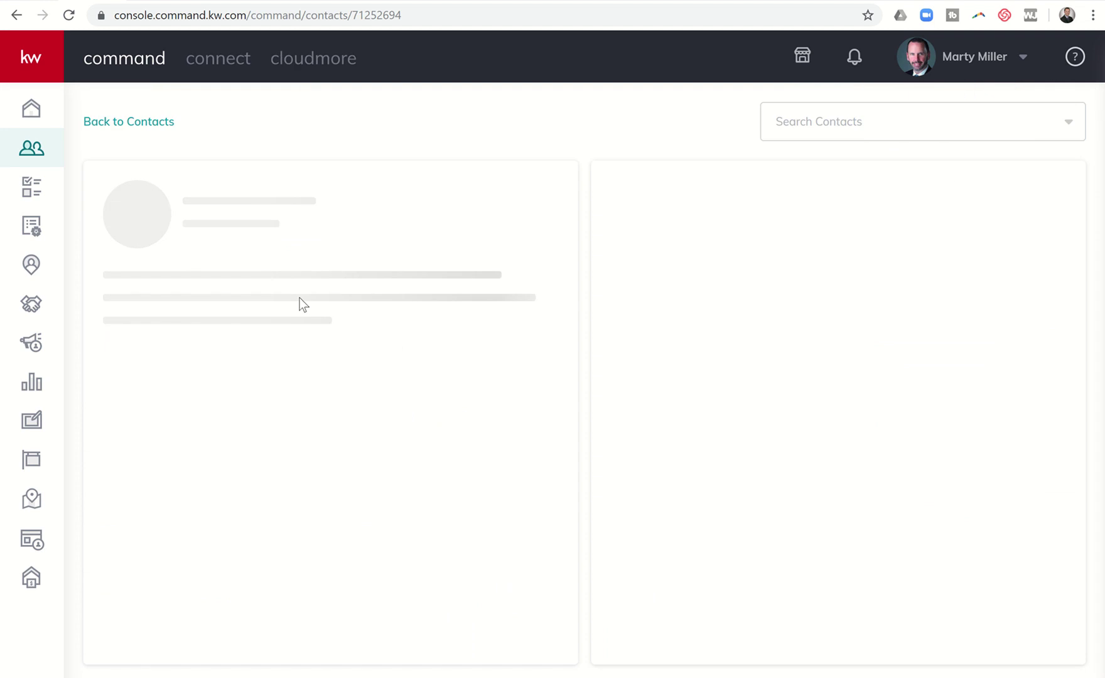
pyautogui.scroll(-6, 251, 390)
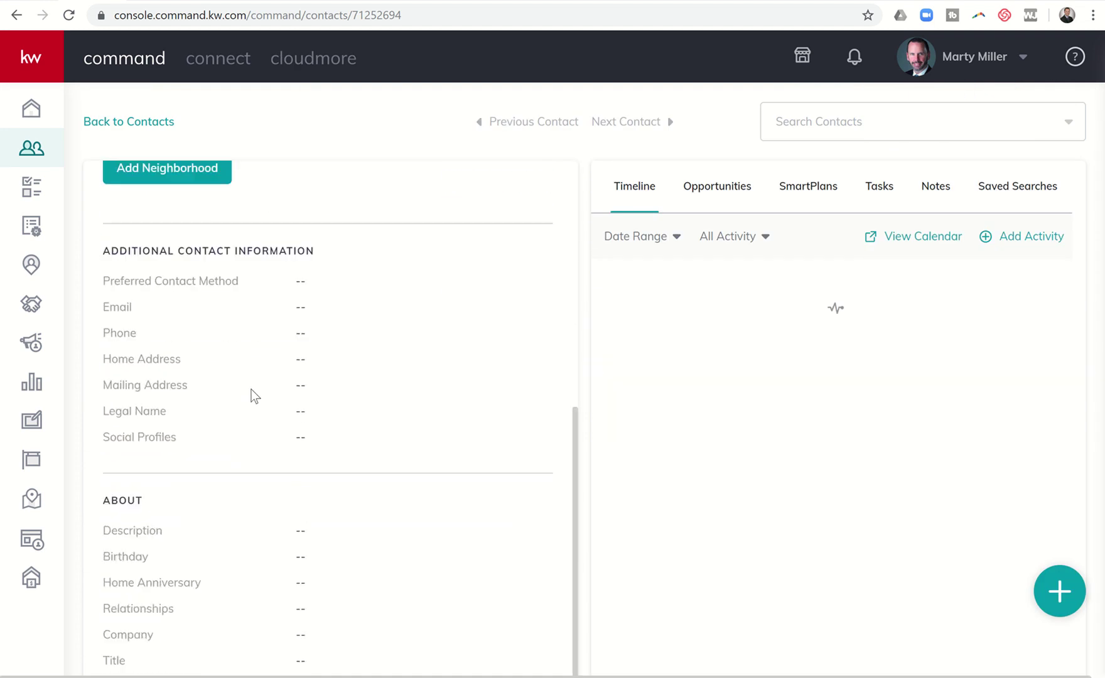
pyautogui.scroll(-2, 251, 390)
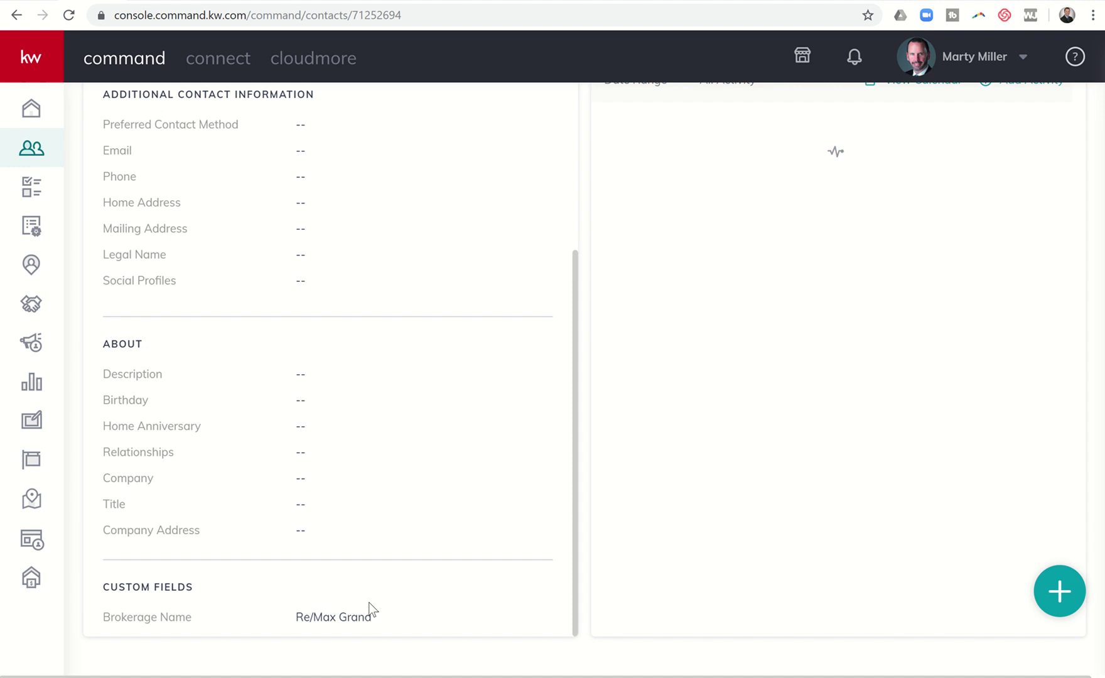
pyautogui.scroll(2, 687, 436)
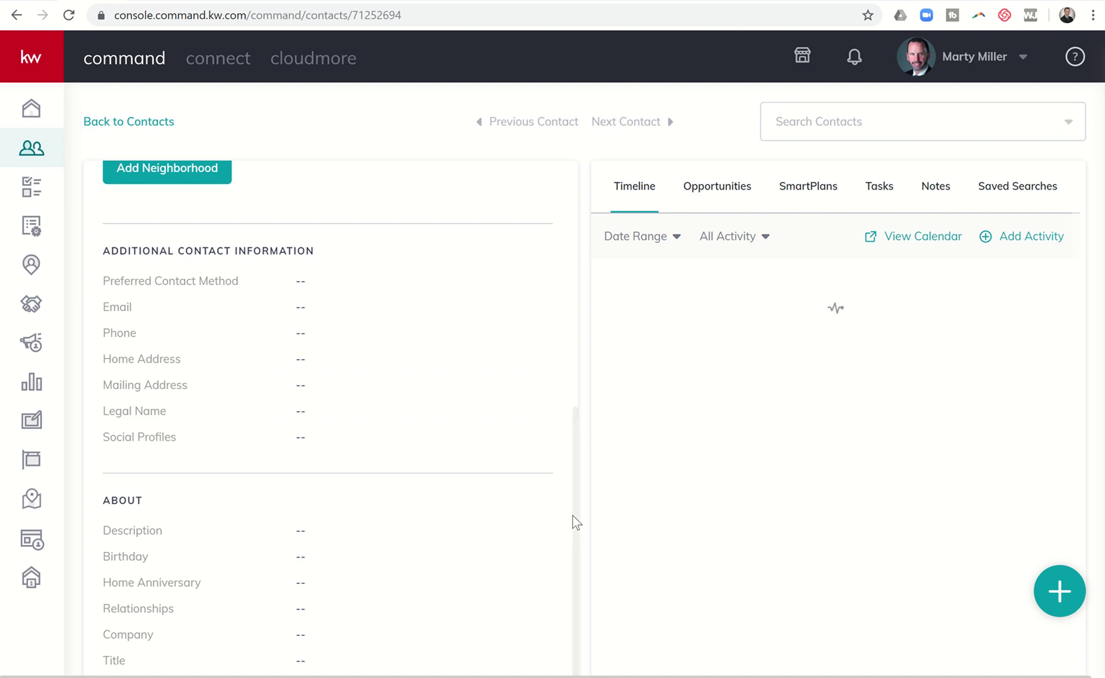
pyautogui.scroll(-3, 385, 516)
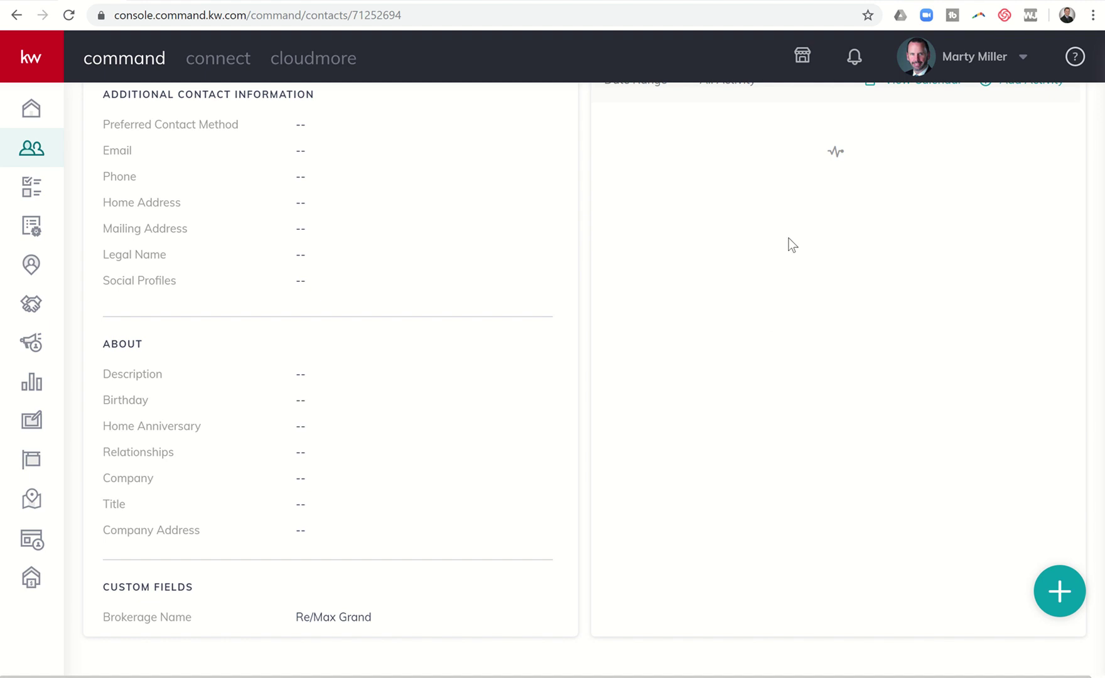
pyautogui.scroll(5, 287, 436)
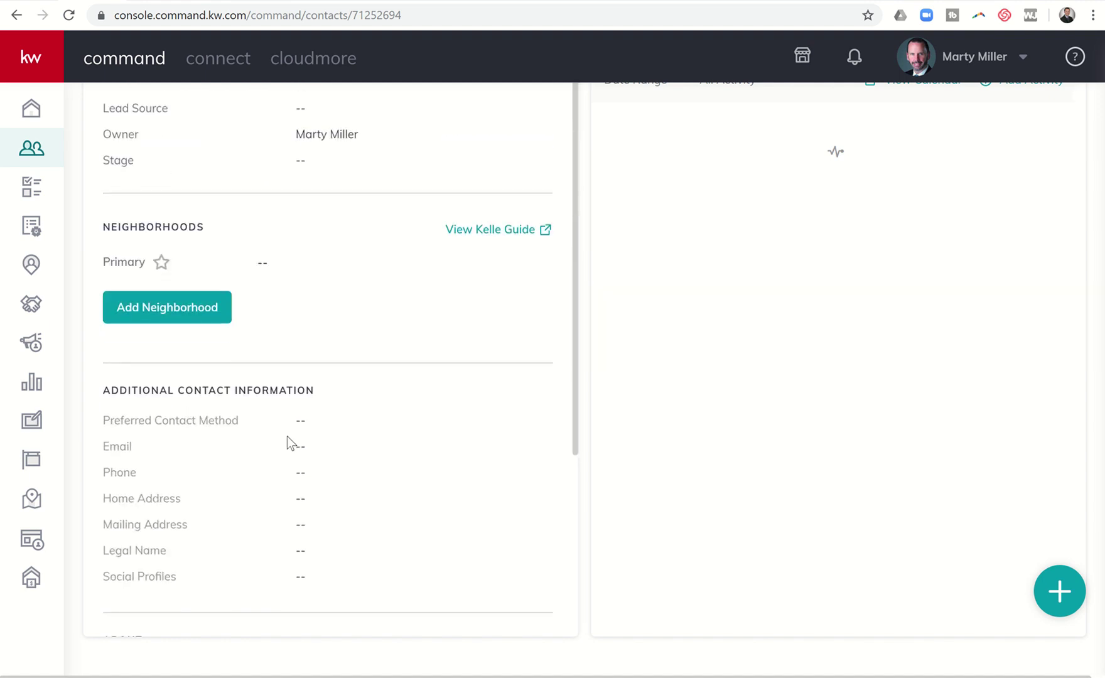
pyautogui.scroll(-5, 287, 436)
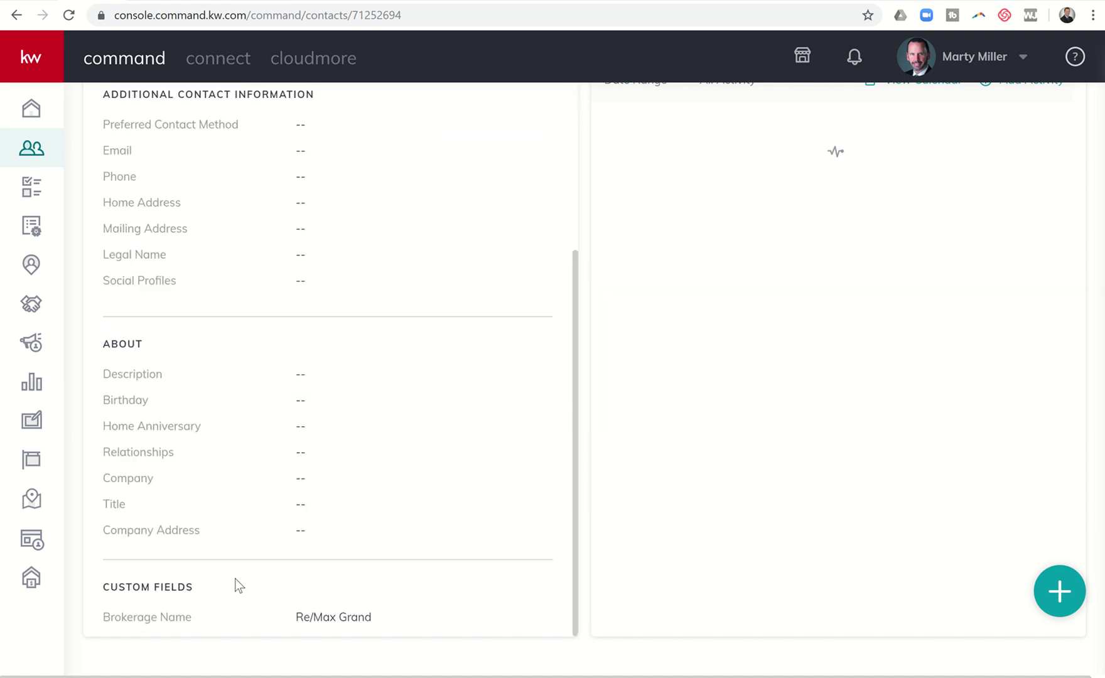
pyautogui.scroll(8, 303, 609)
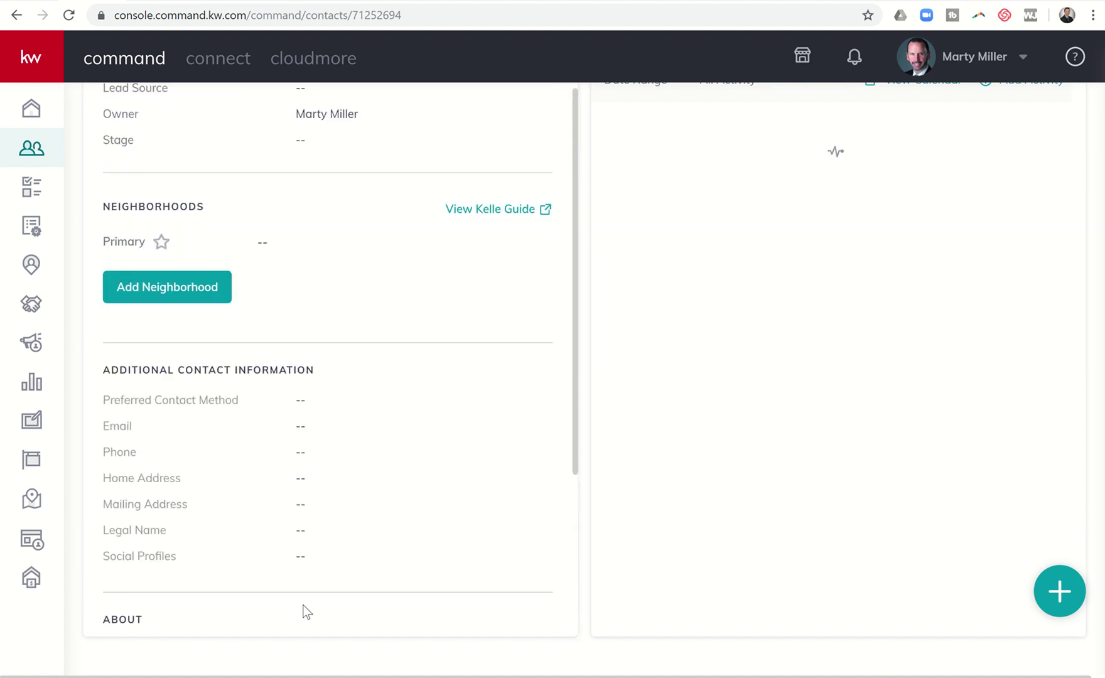
pyautogui.scroll(1, 303, 613)
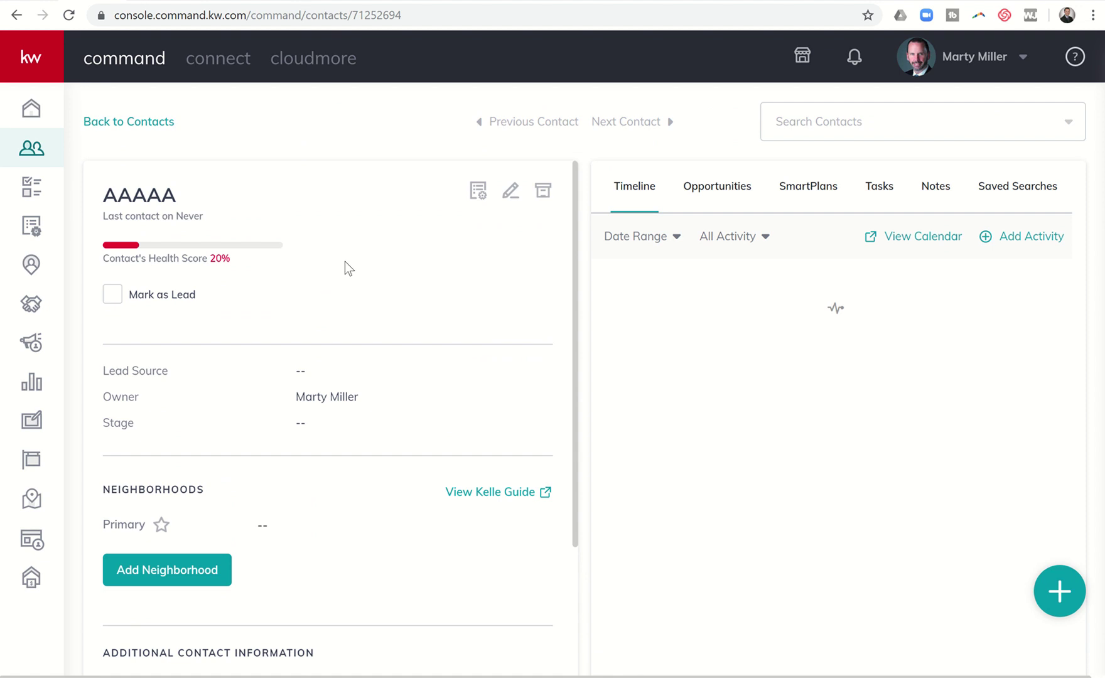
pyautogui.scroll(-4, 345, 262)
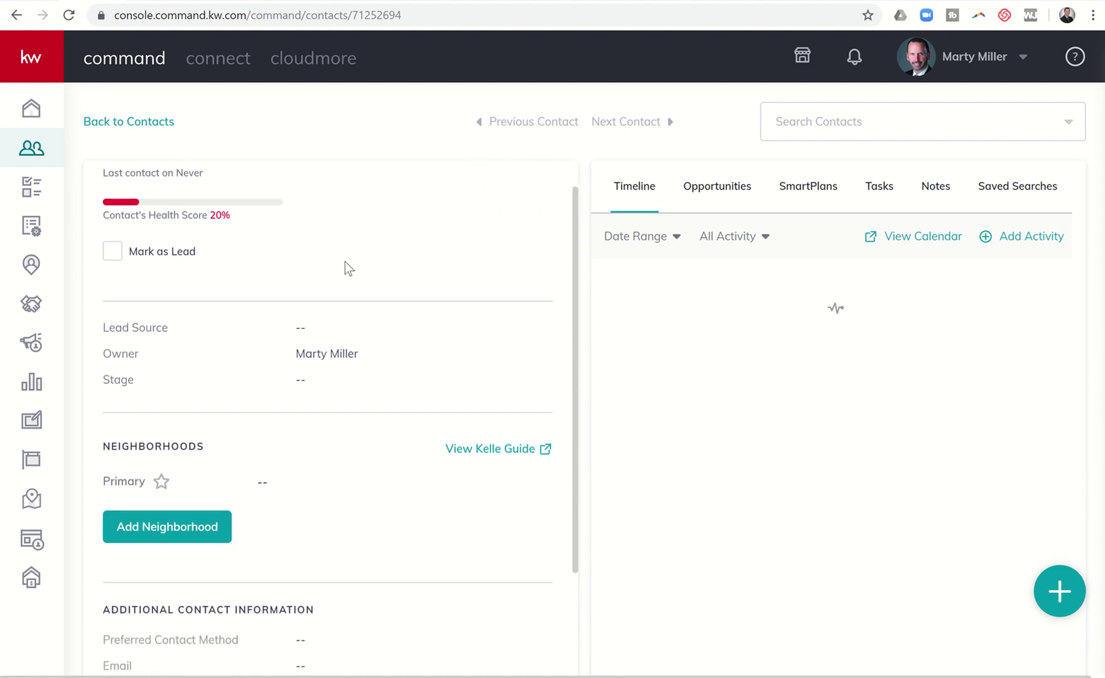
pyautogui.scroll(-4, 345, 262)
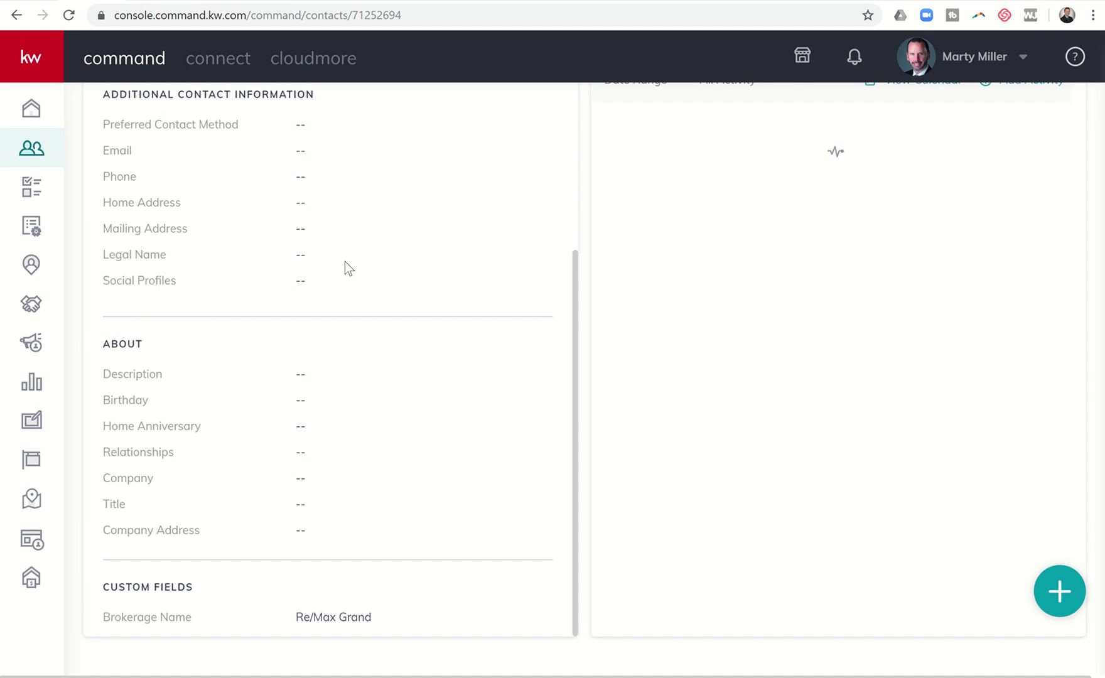
pyautogui.scroll(6, 345, 262)
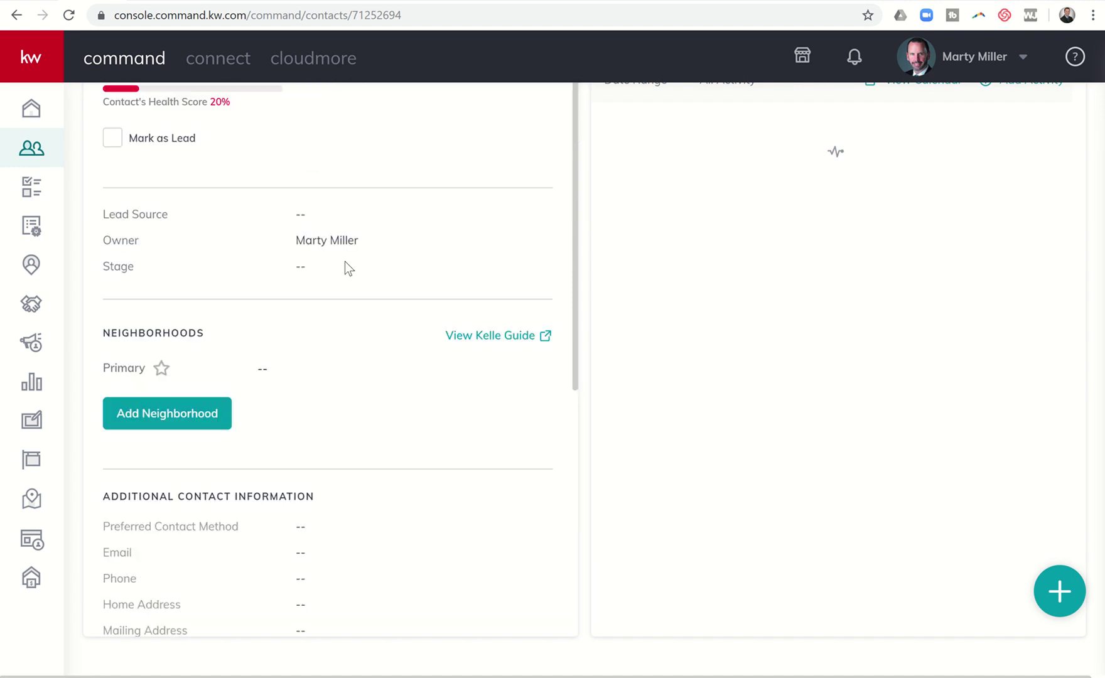
pyautogui.scroll(2, 345, 262)
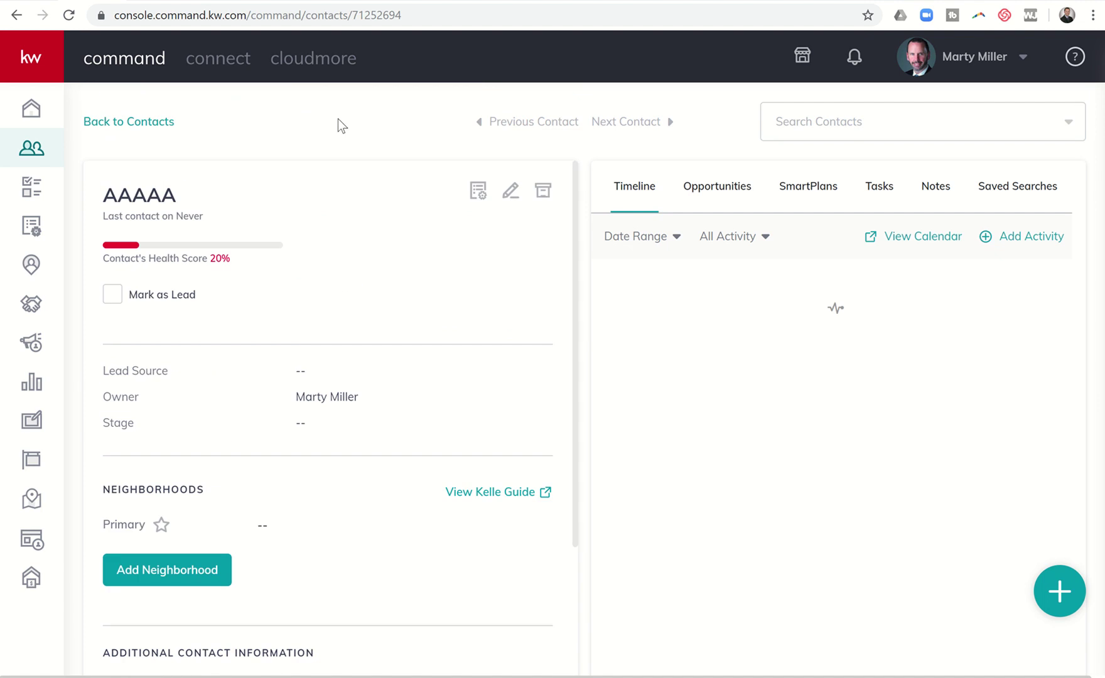